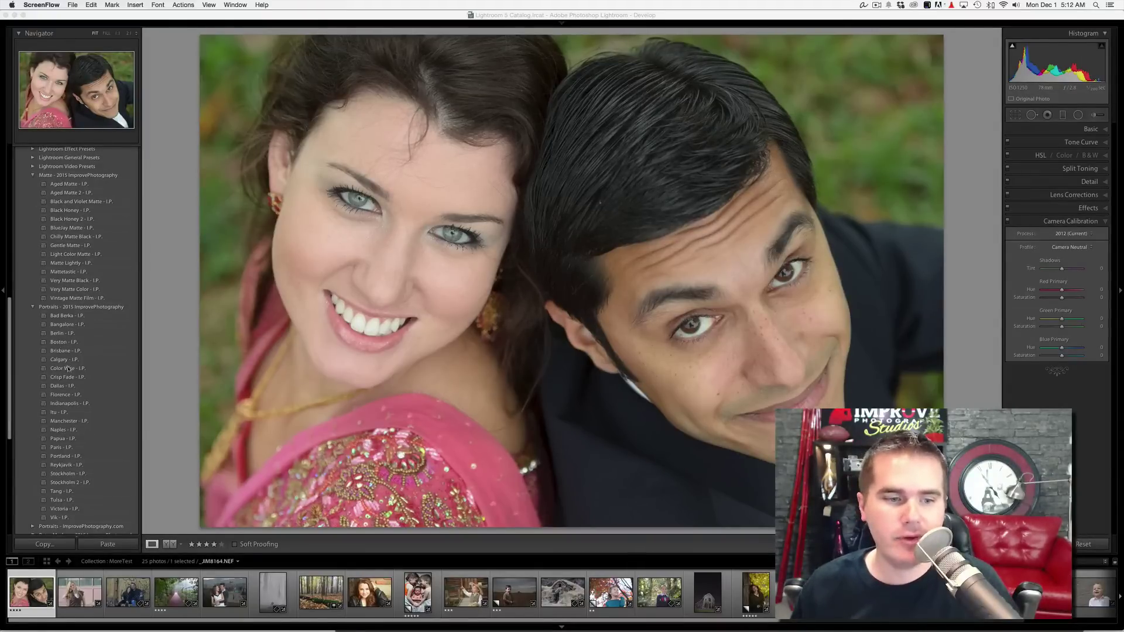
# Apply the Boston - I.P. portrait preset to the couple's close-up, reset the photo to compare, and reapply the preset
pyautogui.click(66, 344)
pyautogui.click(66, 343)
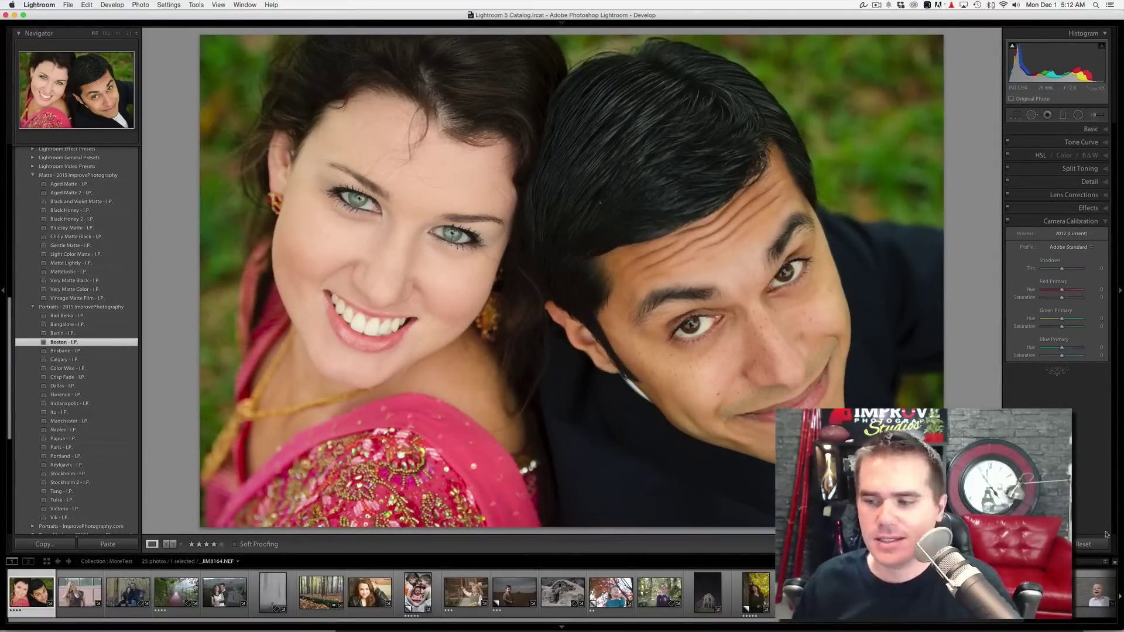
pyautogui.click(1092, 543)
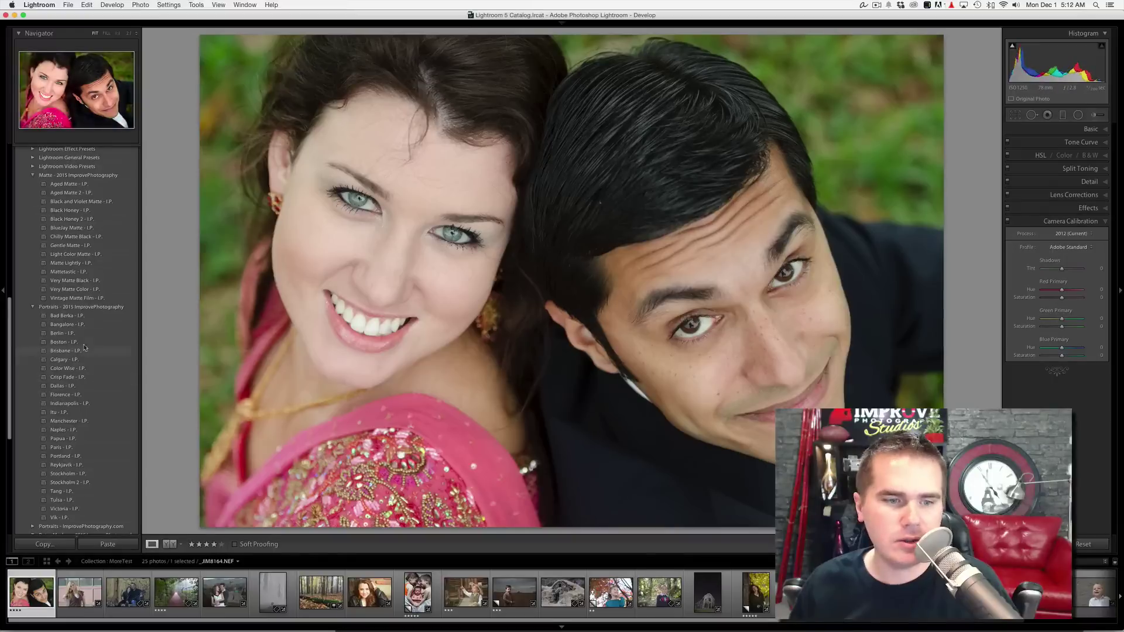
pyautogui.click(83, 343)
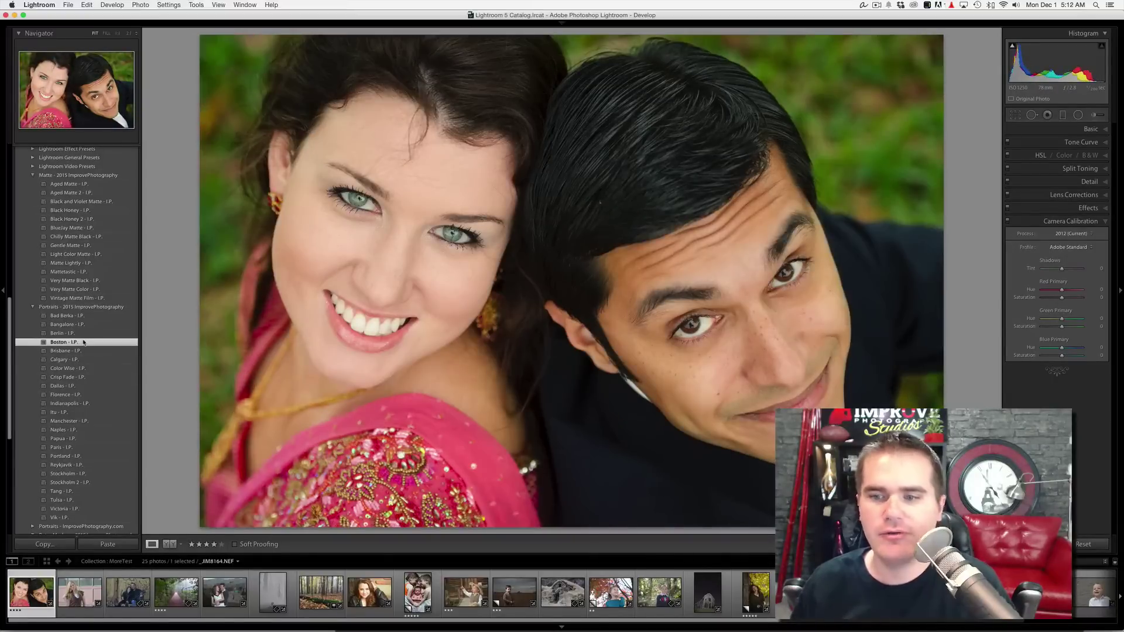
# Apply the MonoDynamic - I.P. black-and-white preset to the photo of the blonde woman with the round earring
pyautogui.click(79, 579)
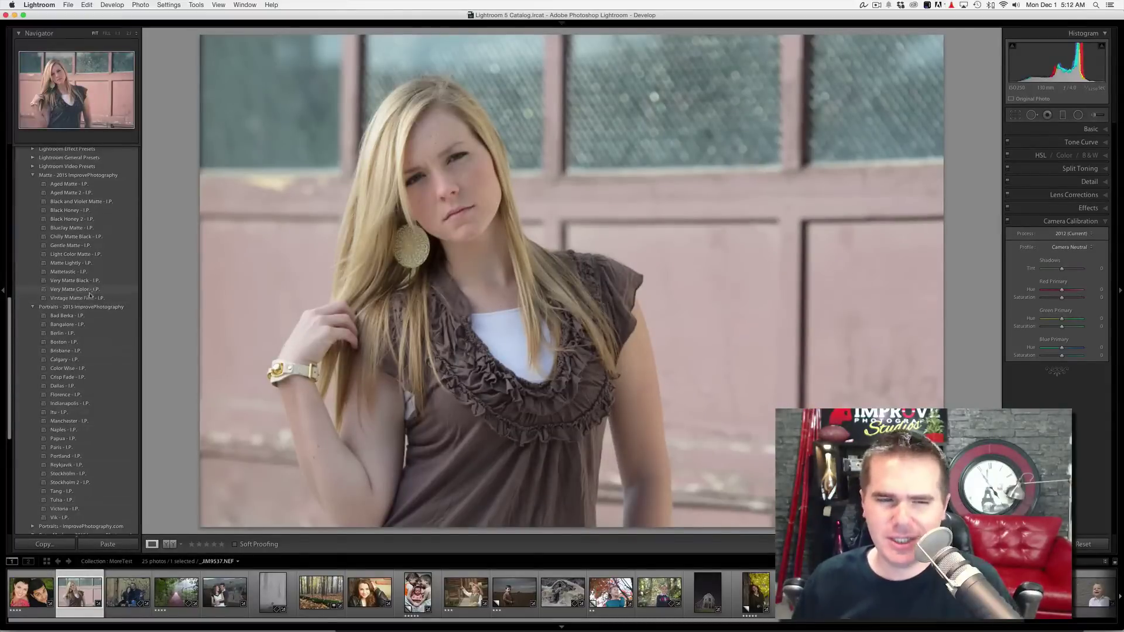
pyautogui.scroll(10, 93, 290)
pyautogui.scroll(-1, 93, 290)
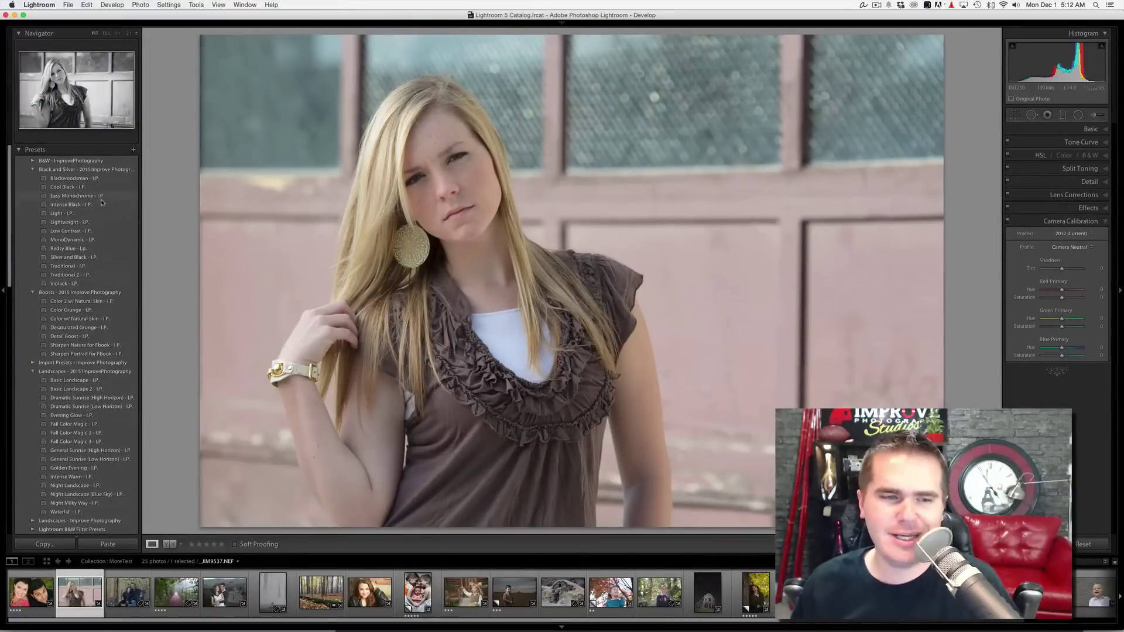
pyautogui.click(95, 242)
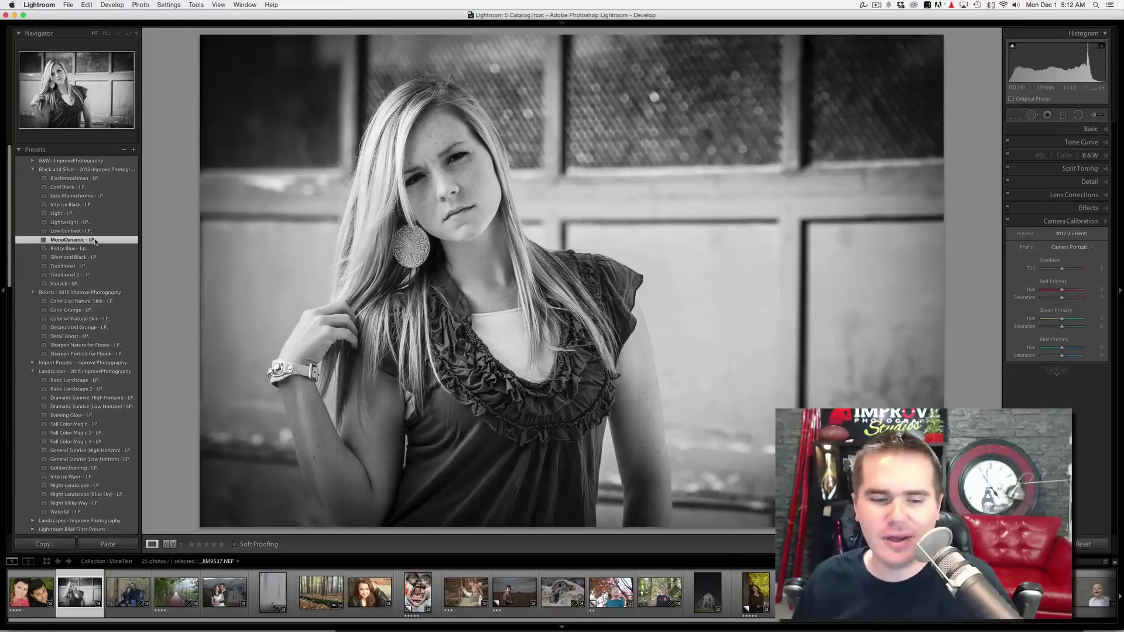
# Apply the Color Wise - I.P. portrait preset to the photo of the couple seated against the yellow graffiti wall
pyautogui.click(129, 592)
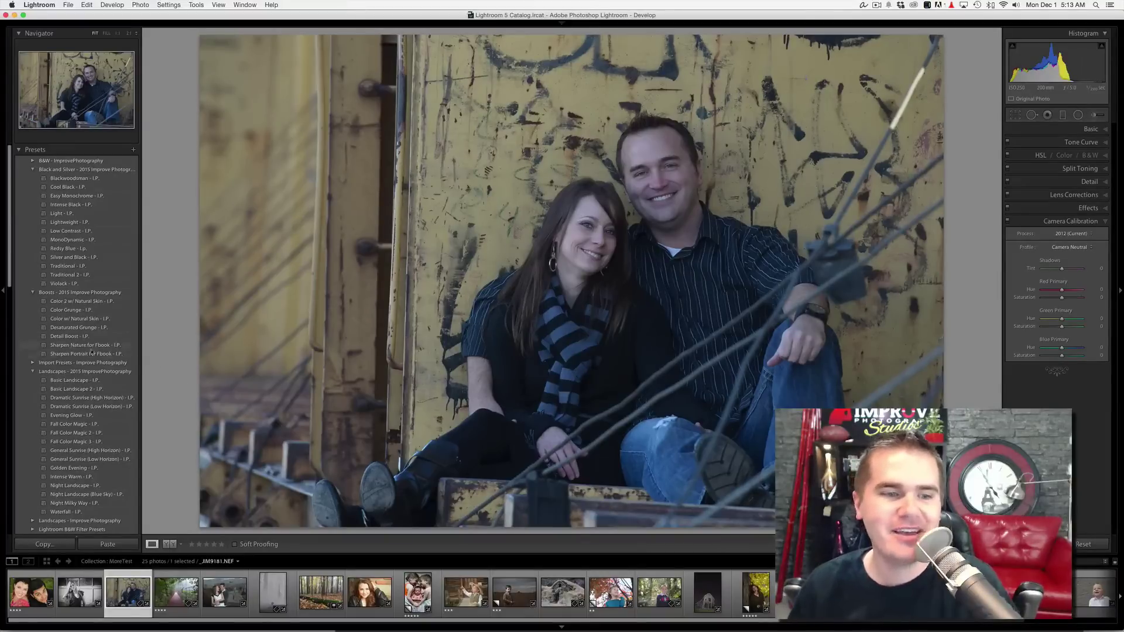
pyautogui.scroll(-2, 86, 321)
pyautogui.scroll(-20, 85, 321)
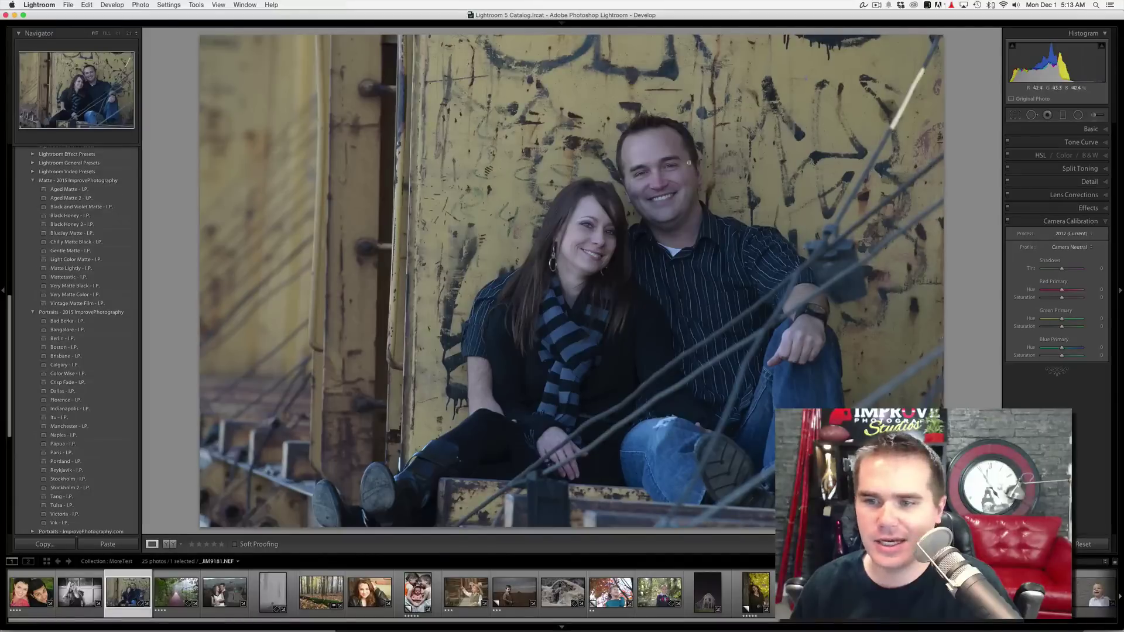
pyautogui.click(100, 373)
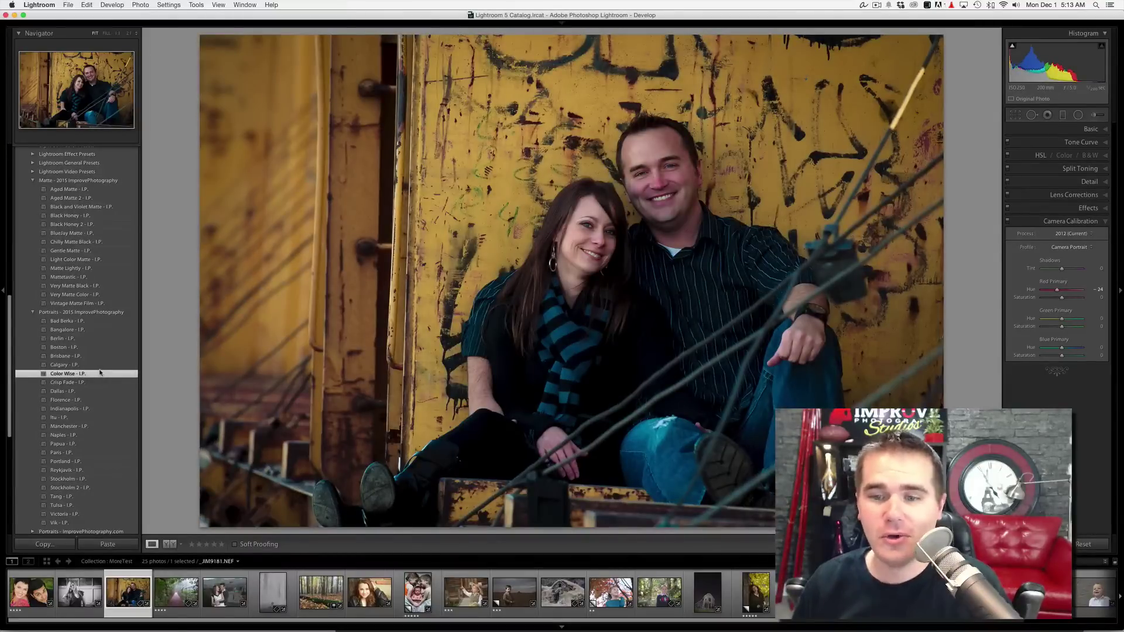
# Try the Golden Evening and Basic Landscape presets on the jungle bridge photo, and settle on Basic Landscape 2 - I.P
pyautogui.press('Right')
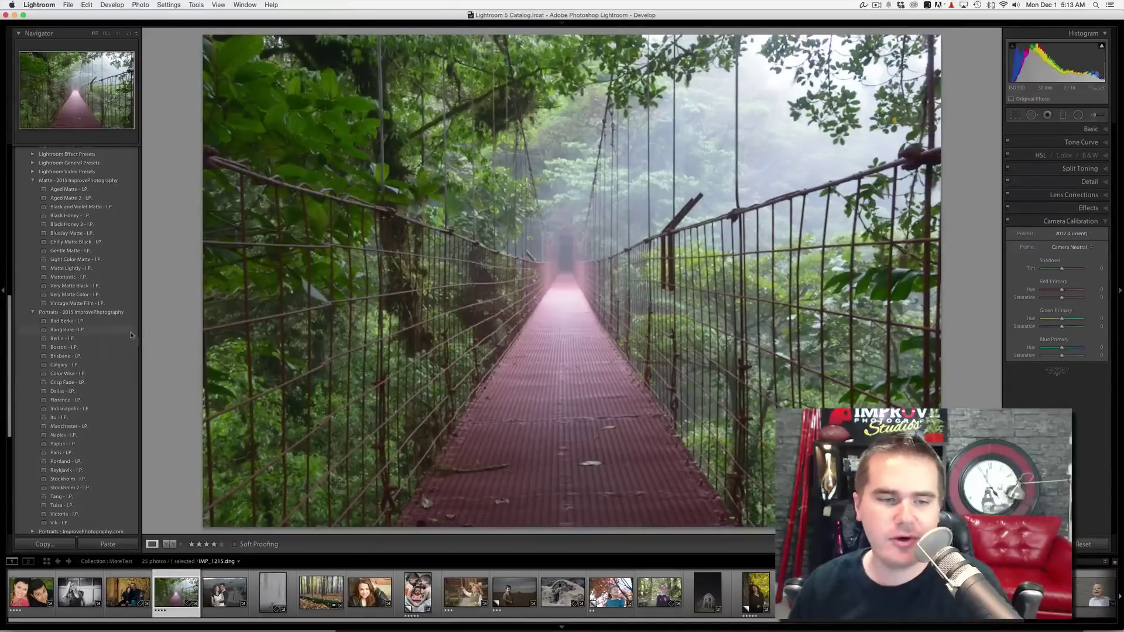
pyautogui.scroll(10, 126, 327)
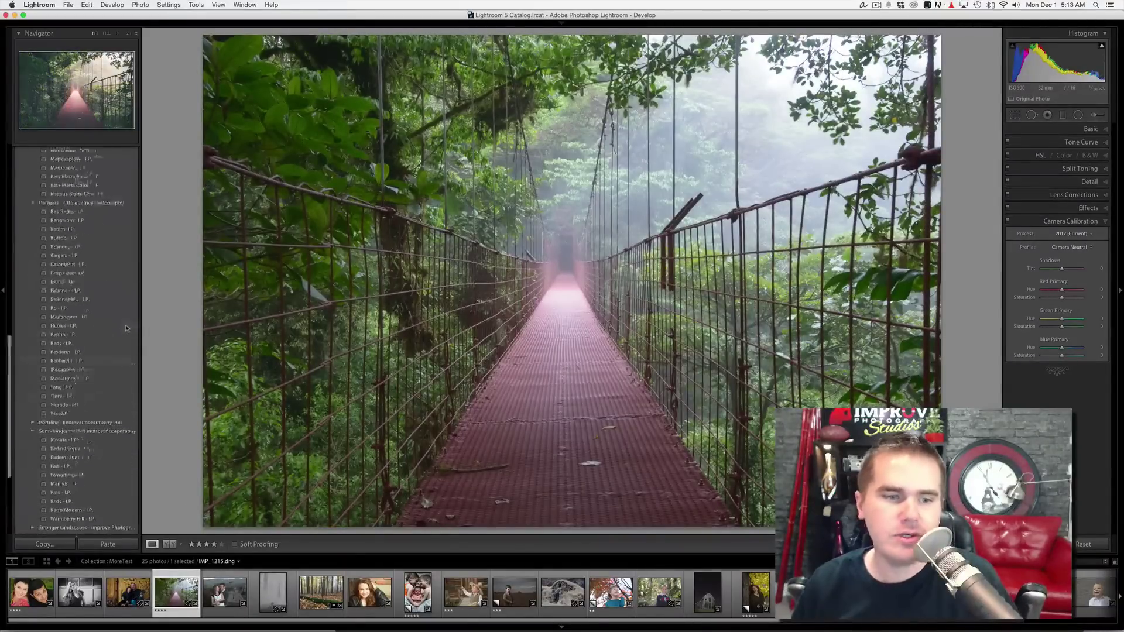
pyautogui.scroll(1, 125, 325)
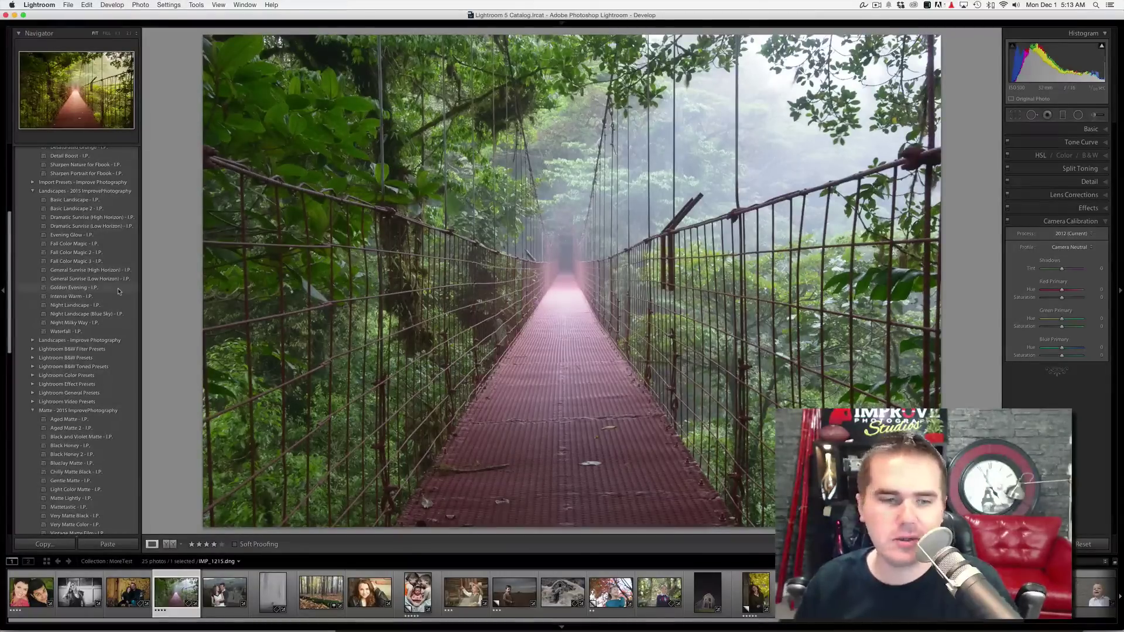
pyautogui.click(118, 289)
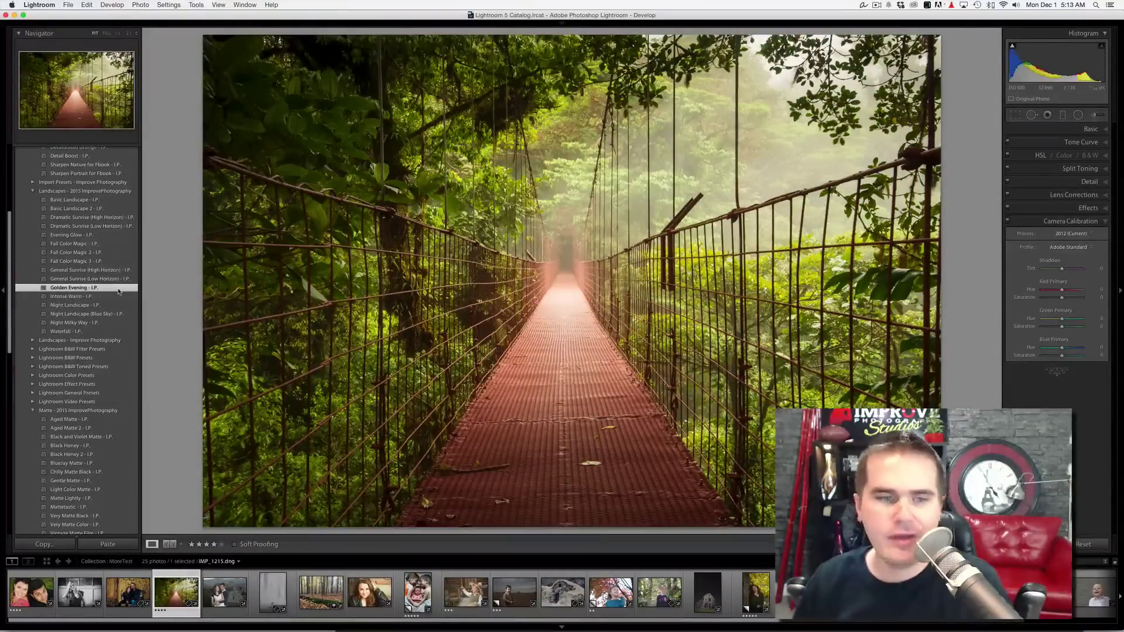
pyautogui.click(114, 201)
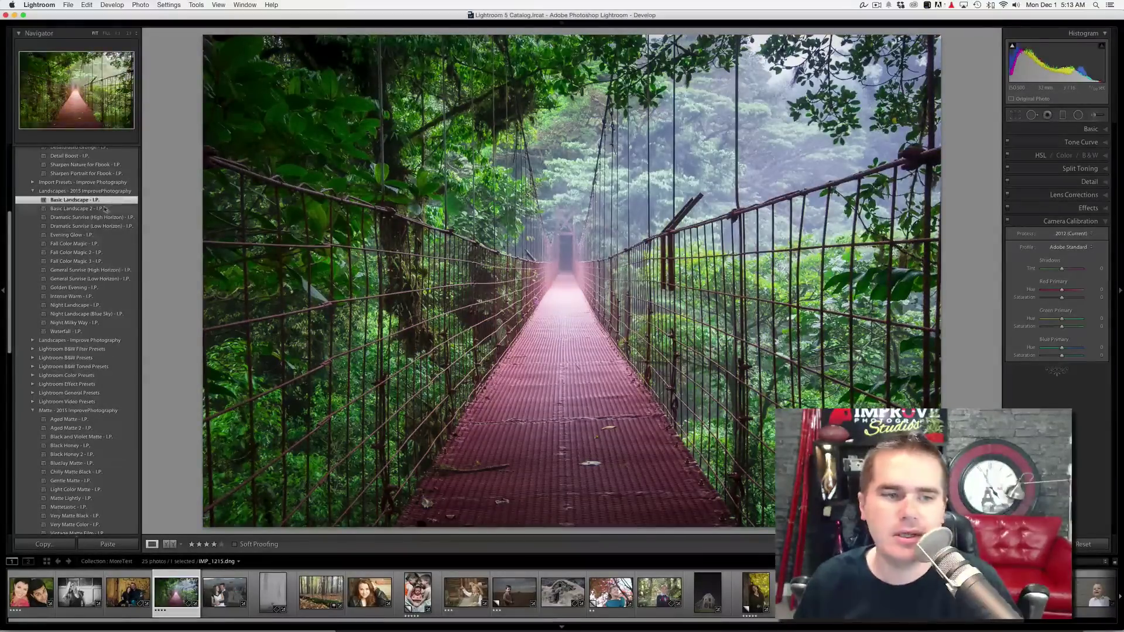
pyautogui.click(105, 209)
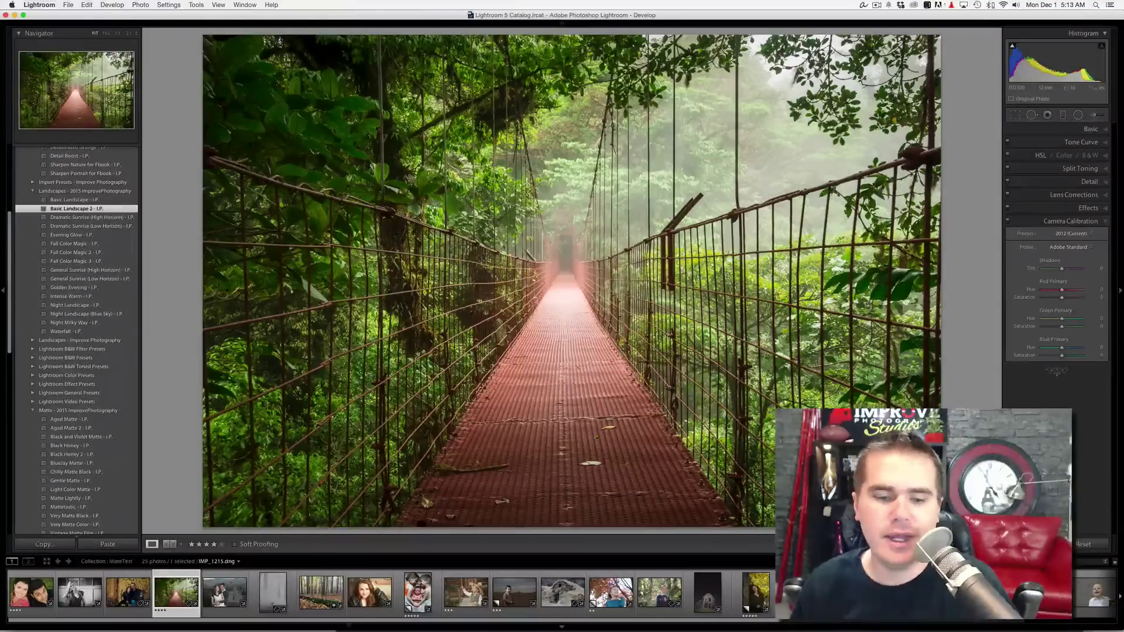
# Apply the Portland - I.P. portrait preset to the photo of the couple embracing above the city street
pyautogui.click(224, 593)
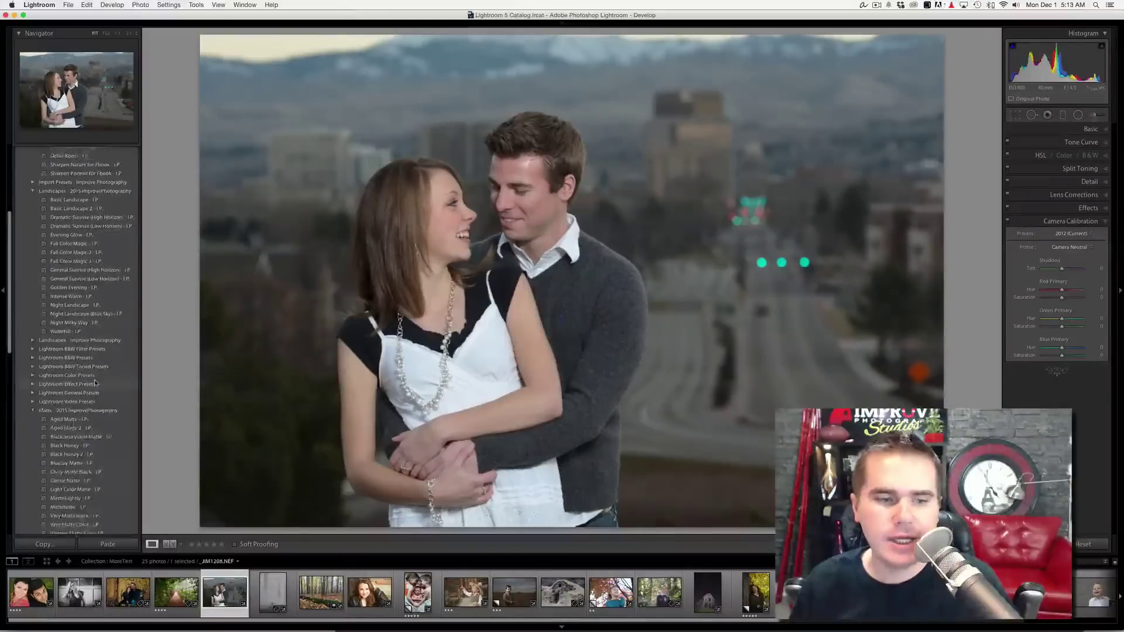
pyautogui.scroll(-10, 110, 371)
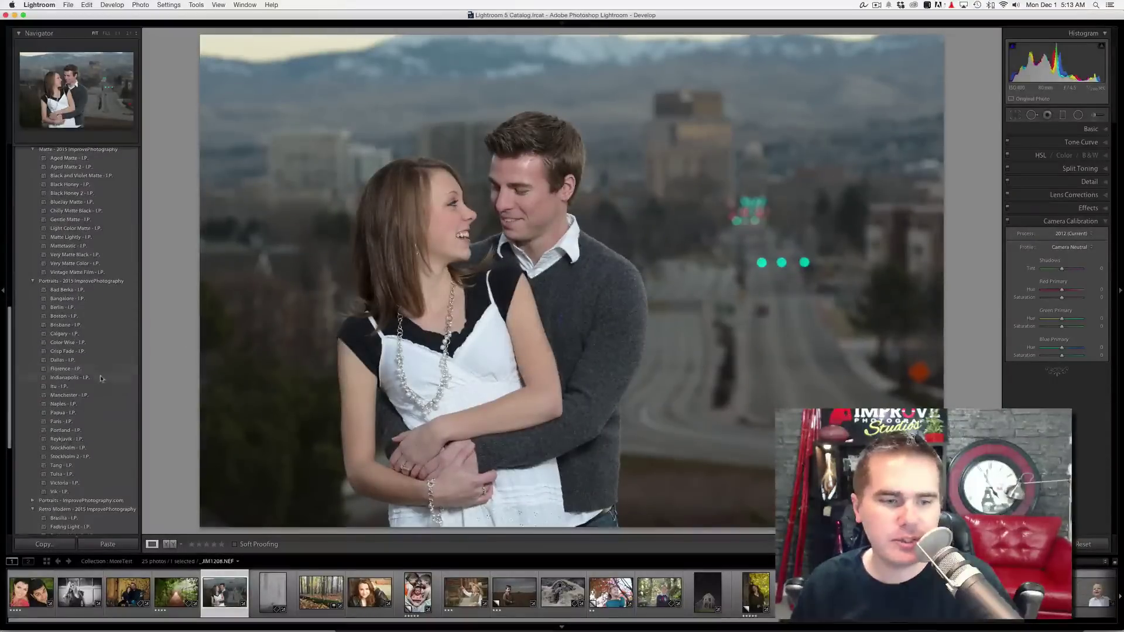
pyautogui.click(84, 431)
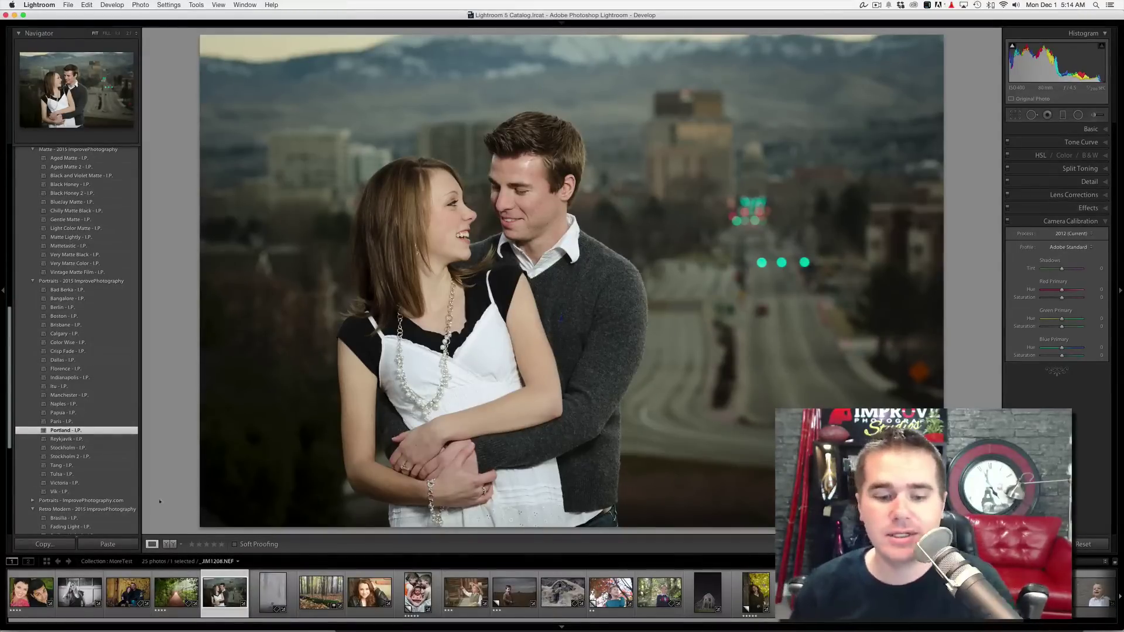
# Apply the Waterfall - I.P. landscape preset to the waterfall photo, undo it to compare, and apply it again
pyautogui.press('Right')
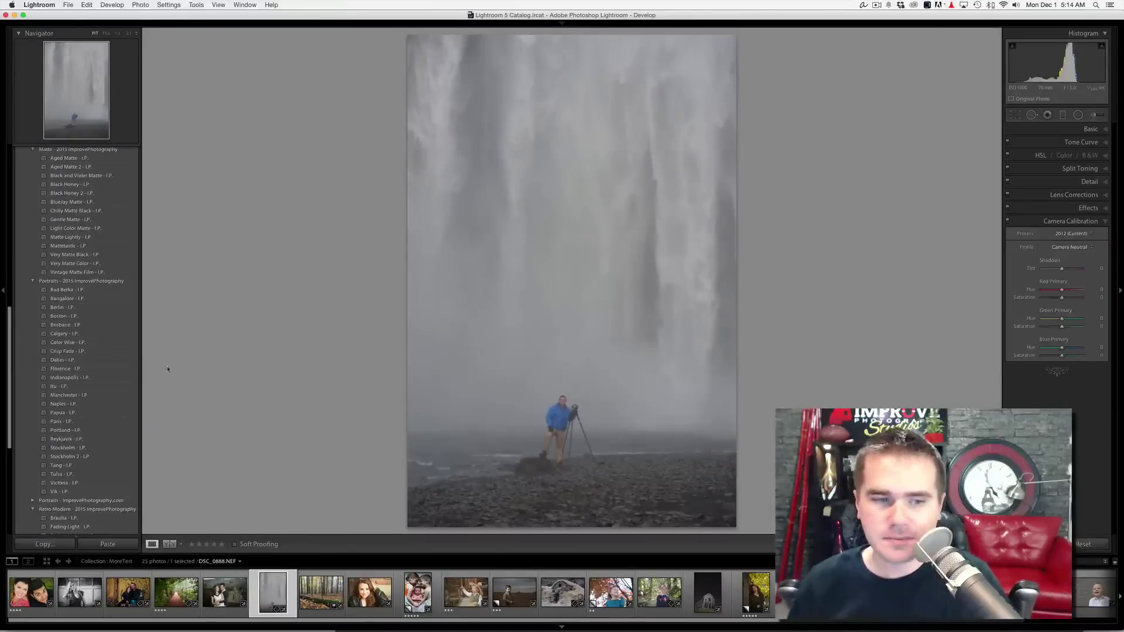
pyautogui.scroll(6, 125, 352)
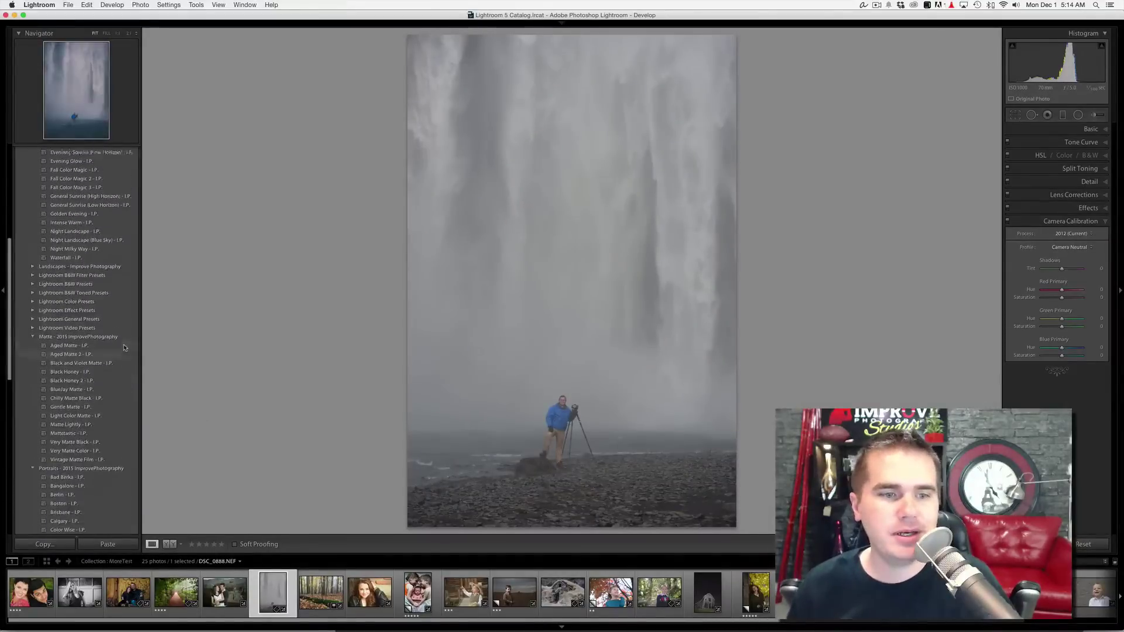
pyautogui.scroll(3, 124, 347)
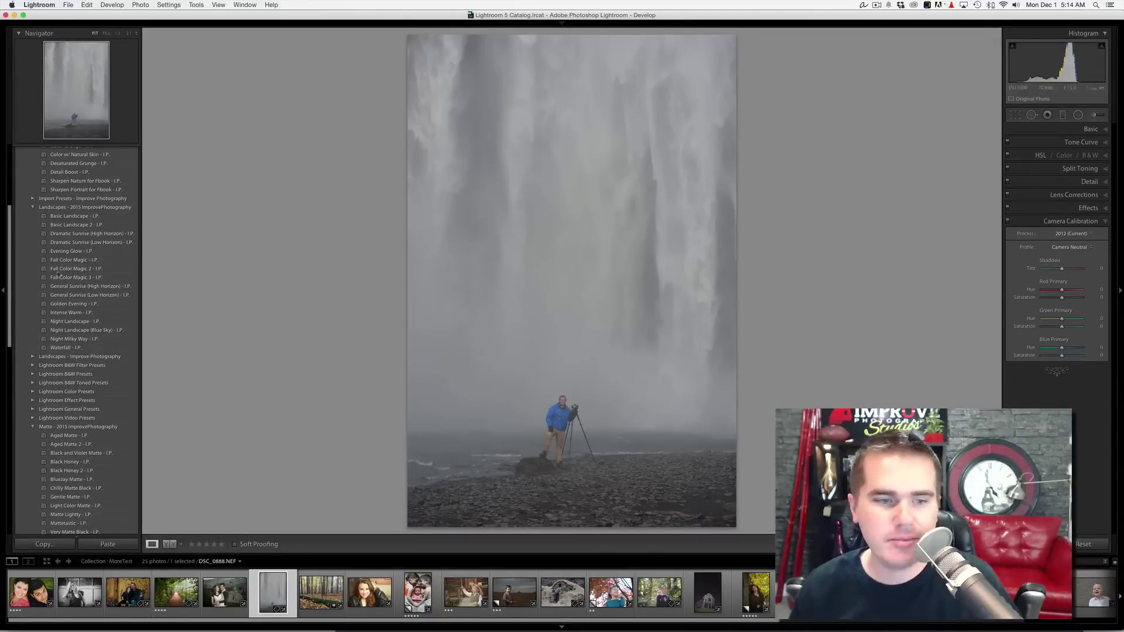
pyautogui.click(57, 349)
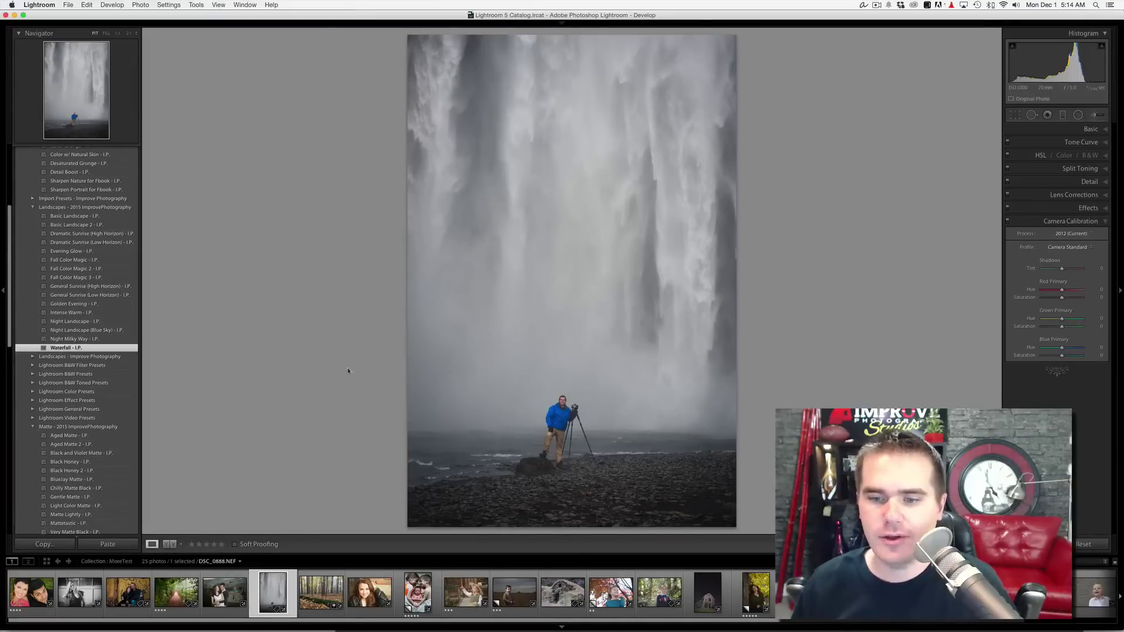
pyautogui.press('super+z')
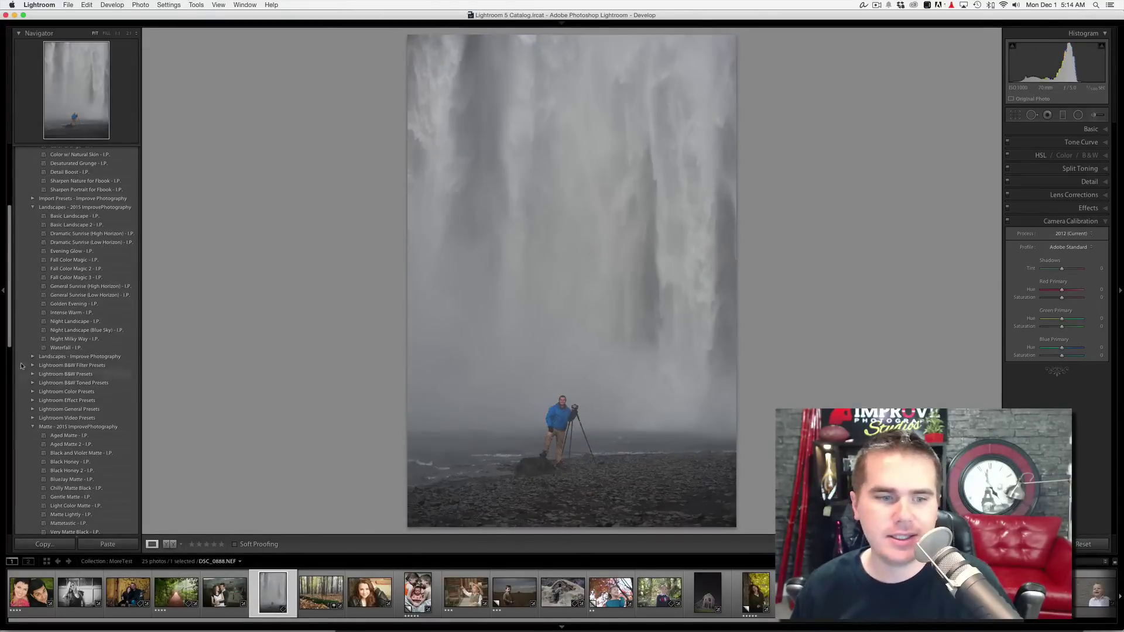
pyautogui.click(54, 349)
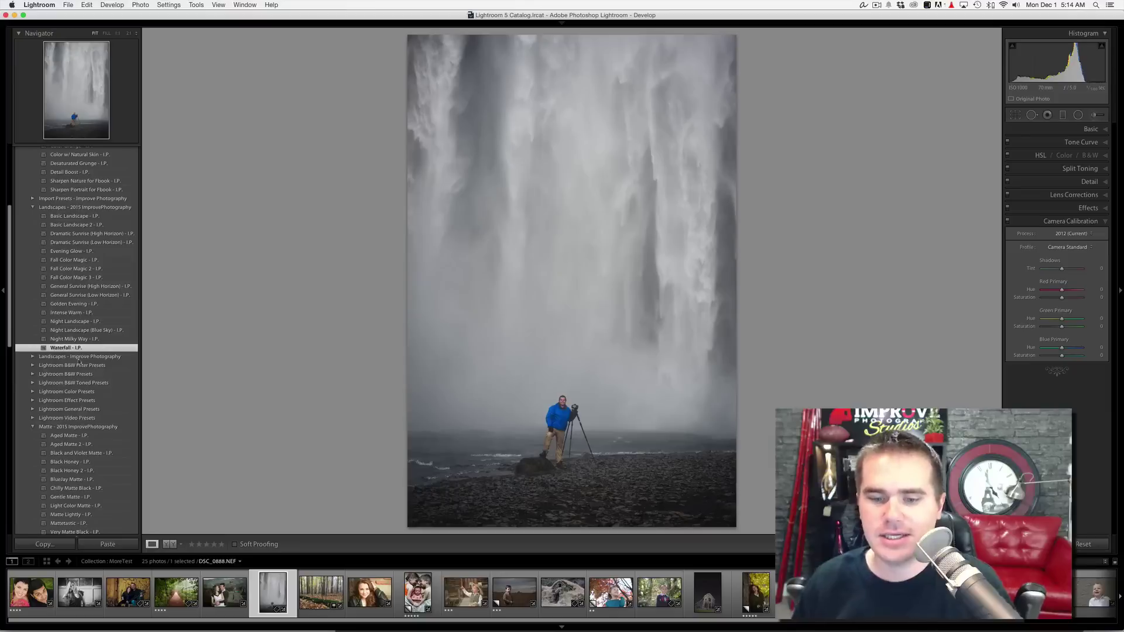
# Compare the Fall Color Magic and Fall Color Magic 2 presets on the autumn forest photo, leaving Fall Color Magic 2 applied
pyautogui.press('Right')
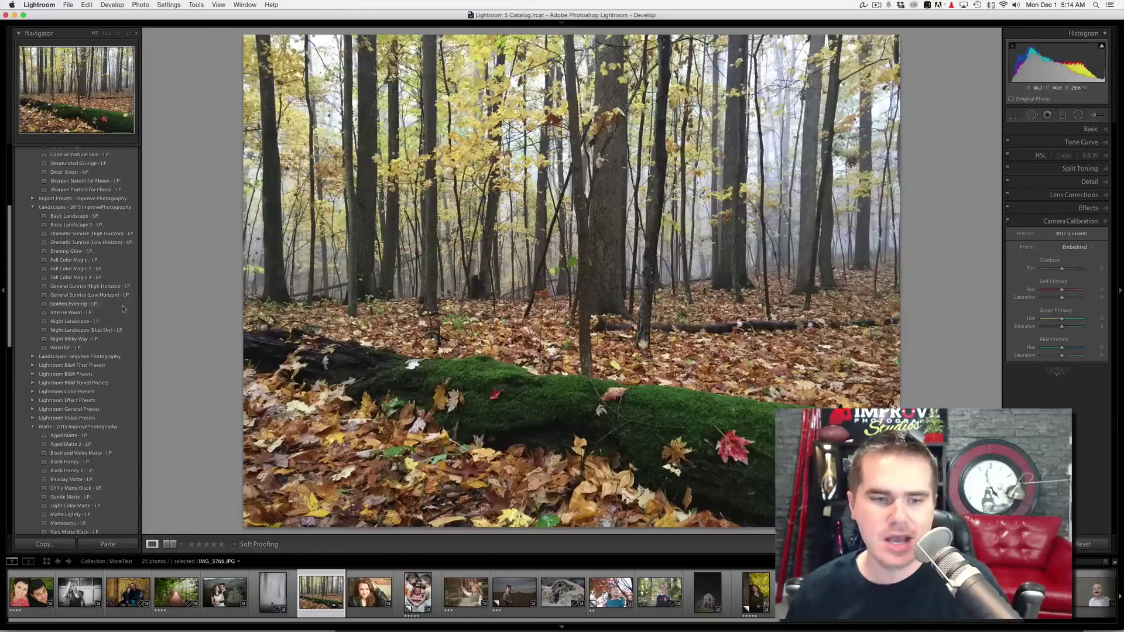
pyautogui.scroll(3, 116, 304)
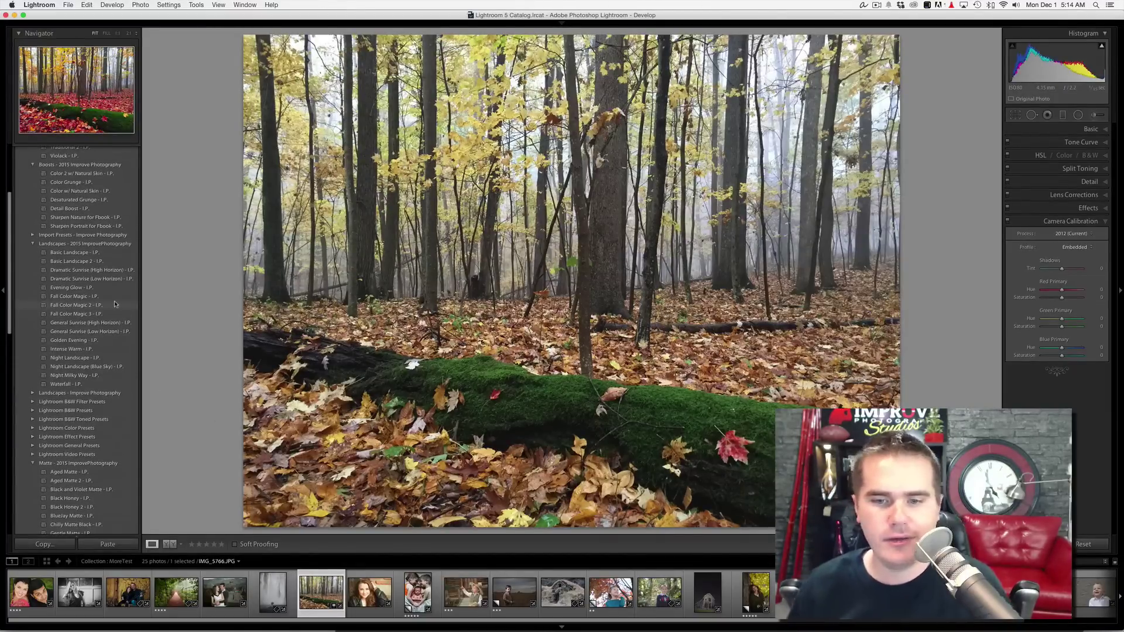
pyautogui.scroll(6, 116, 304)
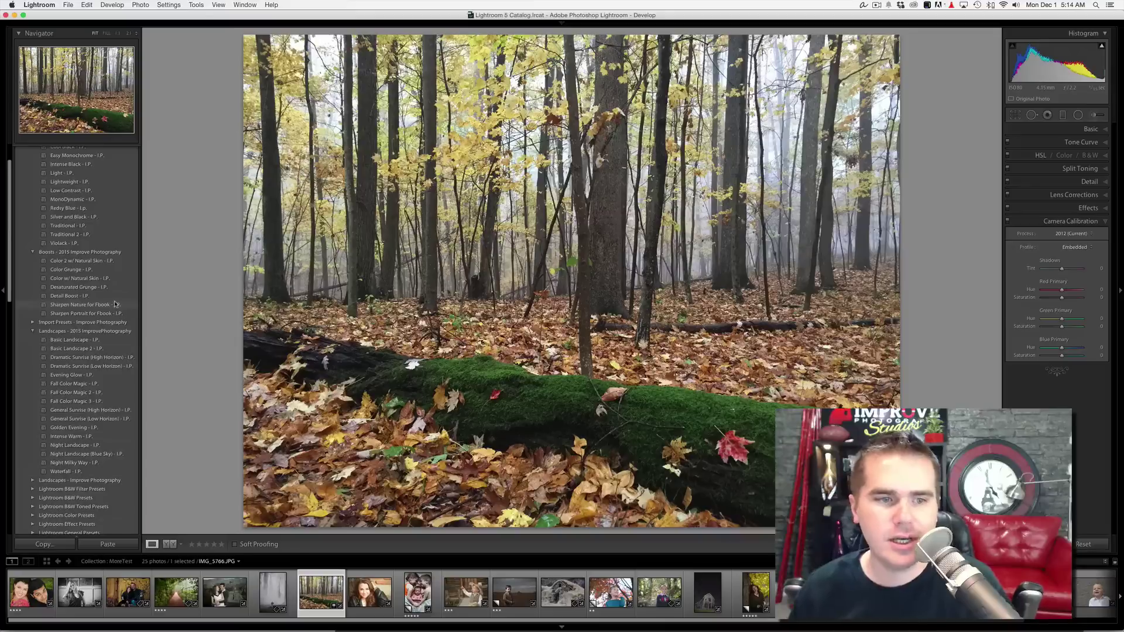
pyautogui.scroll(-5, 116, 303)
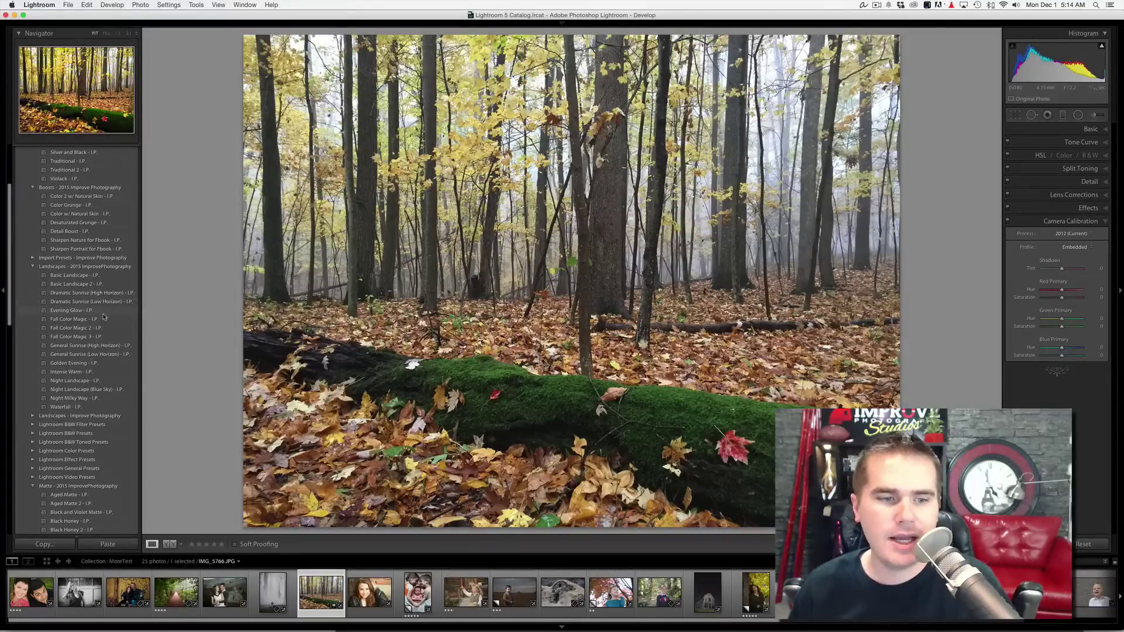
pyautogui.click(100, 318)
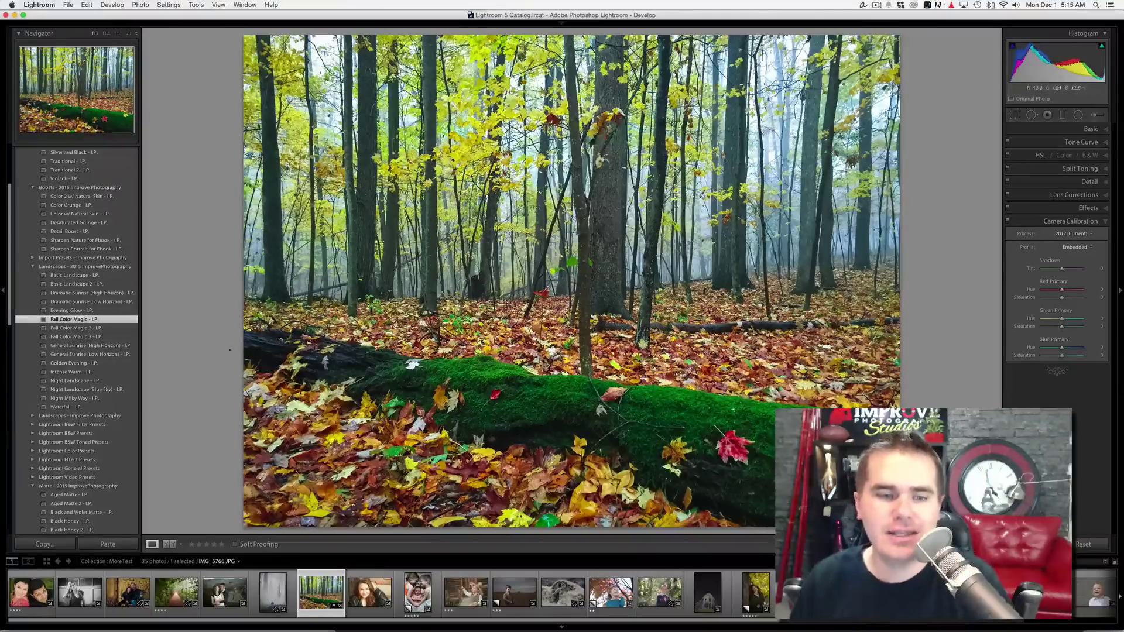
pyautogui.click(103, 328)
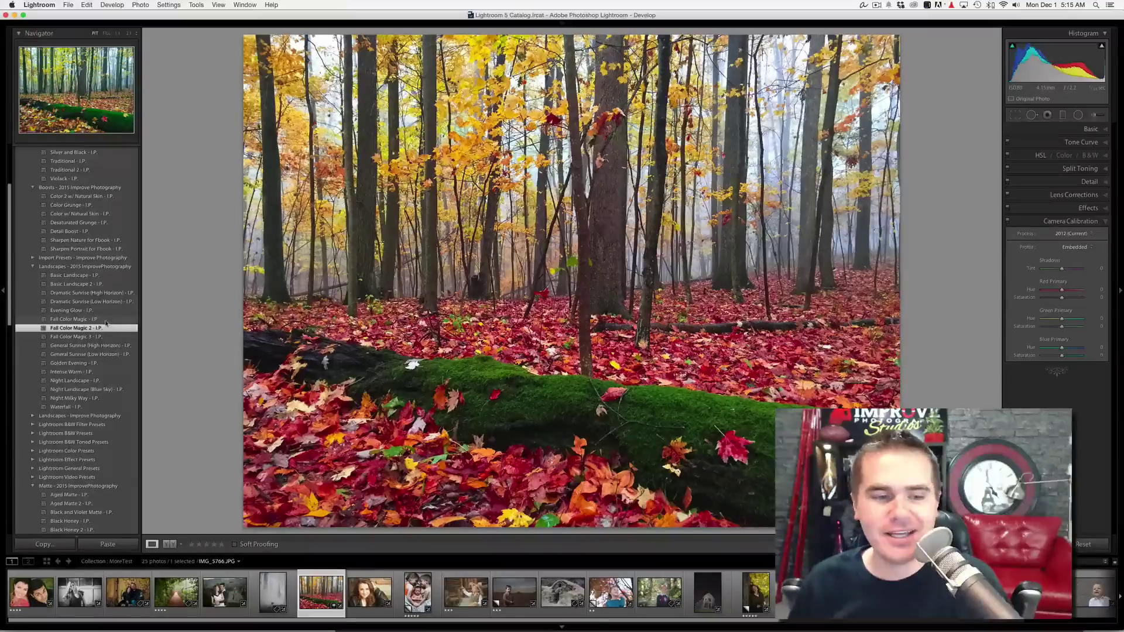
pyautogui.click(101, 321)
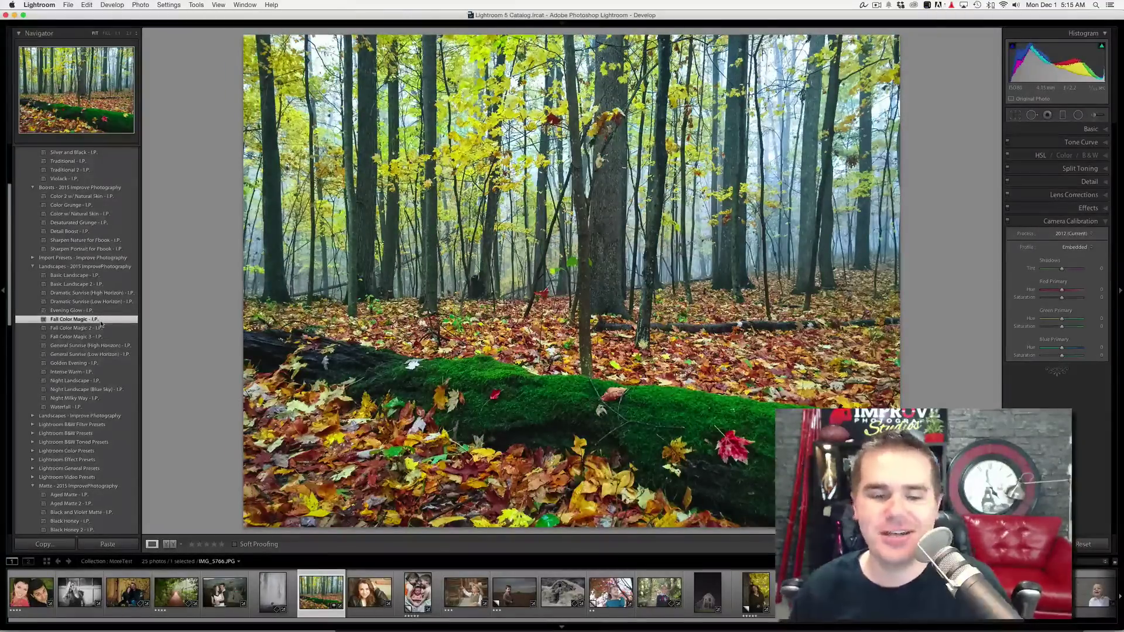
pyautogui.click(102, 324)
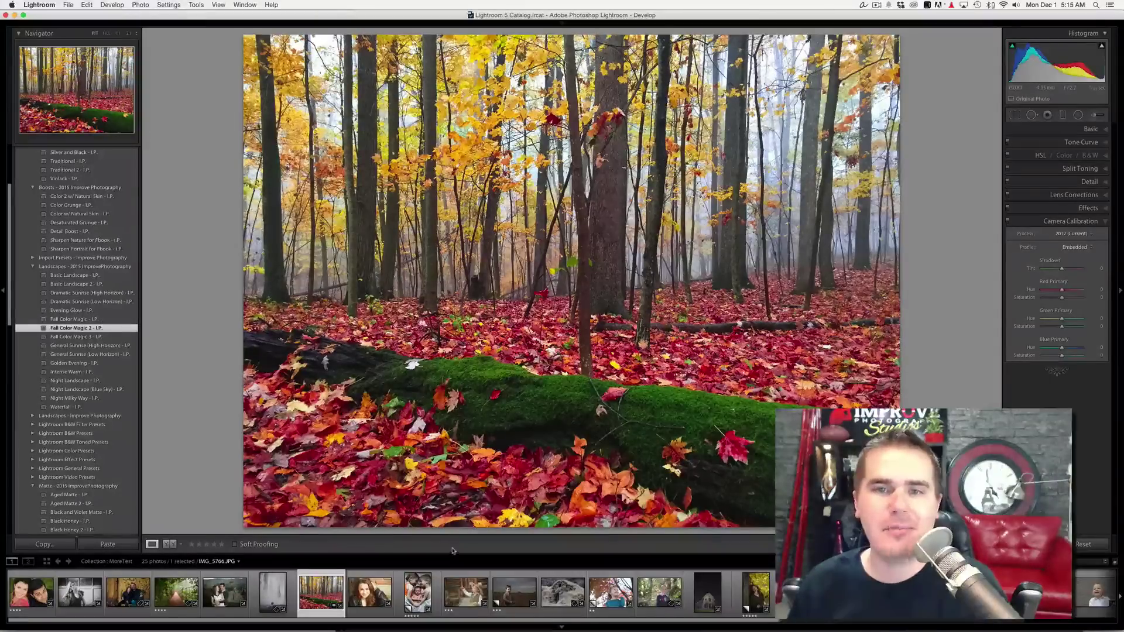
# Apply the Easy Monochrome - I.P. black-and-white preset to the portrait of the woman in the leather jacket
pyautogui.click(370, 593)
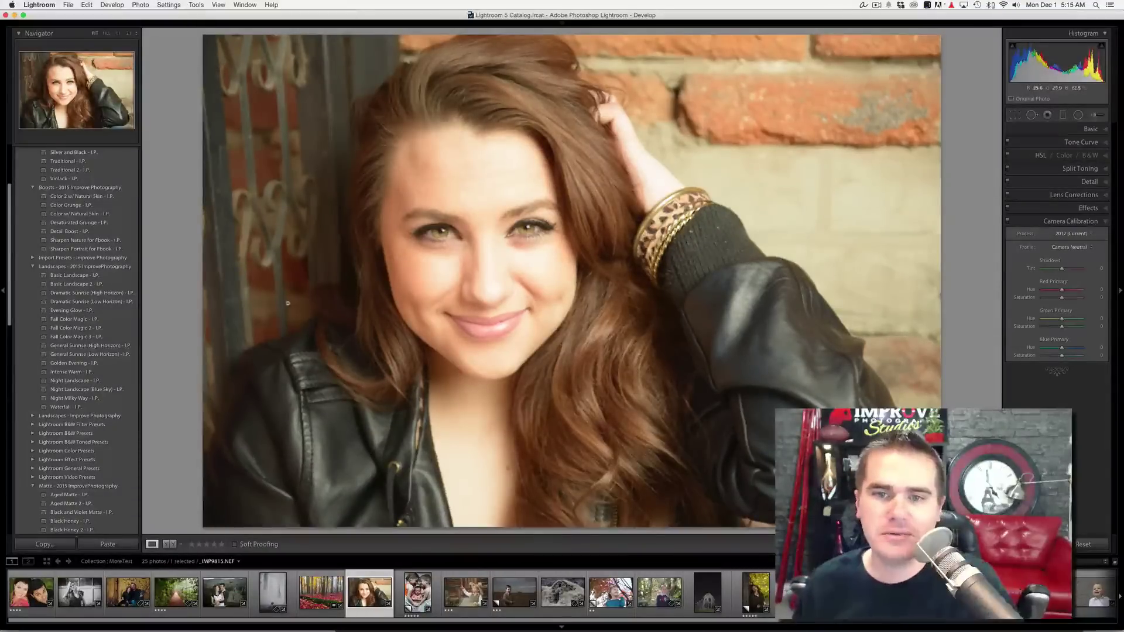
pyautogui.scroll(5, 104, 259)
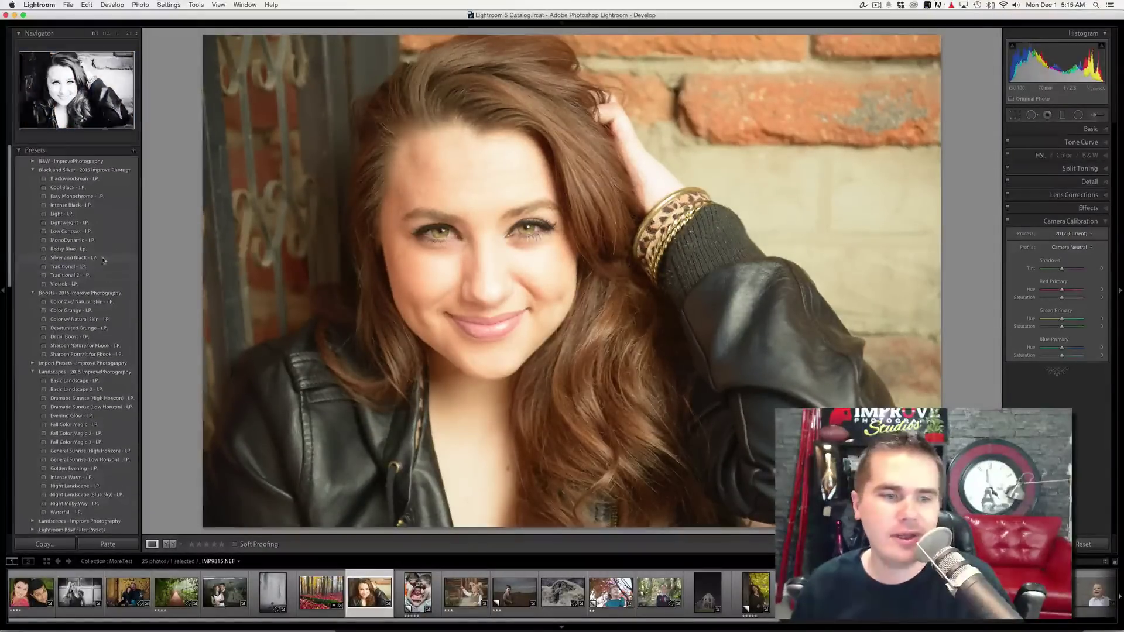
pyautogui.click(68, 196)
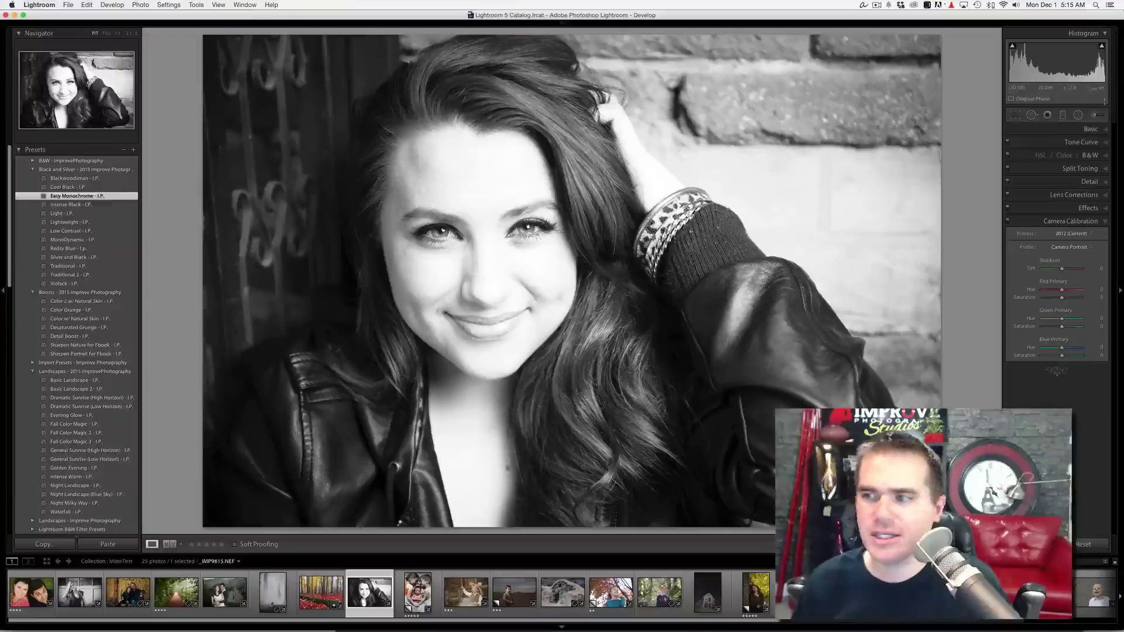
# Lower the Highlights in the basic adjustments of the black-and-white portrait of the woman in the leather jacket
pyautogui.click(1105, 130)
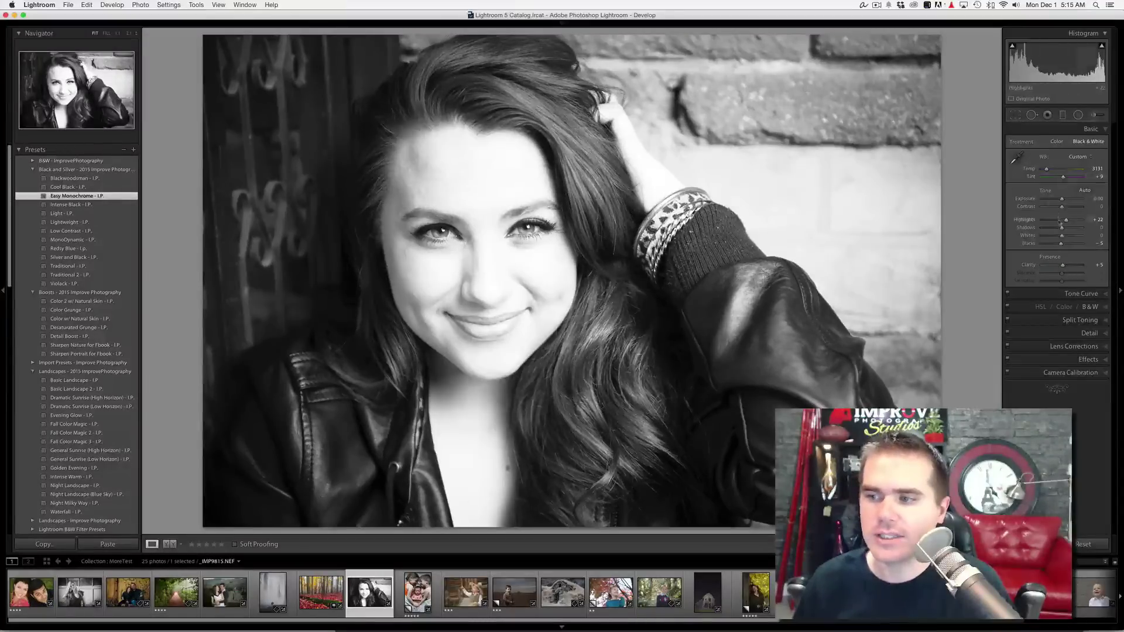
pyautogui.moveTo(1066, 222); pyautogui.dragTo(1056, 221)
# Apply the Blackwoodsman - I.P. black-and-white preset to the photo of the two children lying around the newborn baby
pyautogui.click(418, 594)
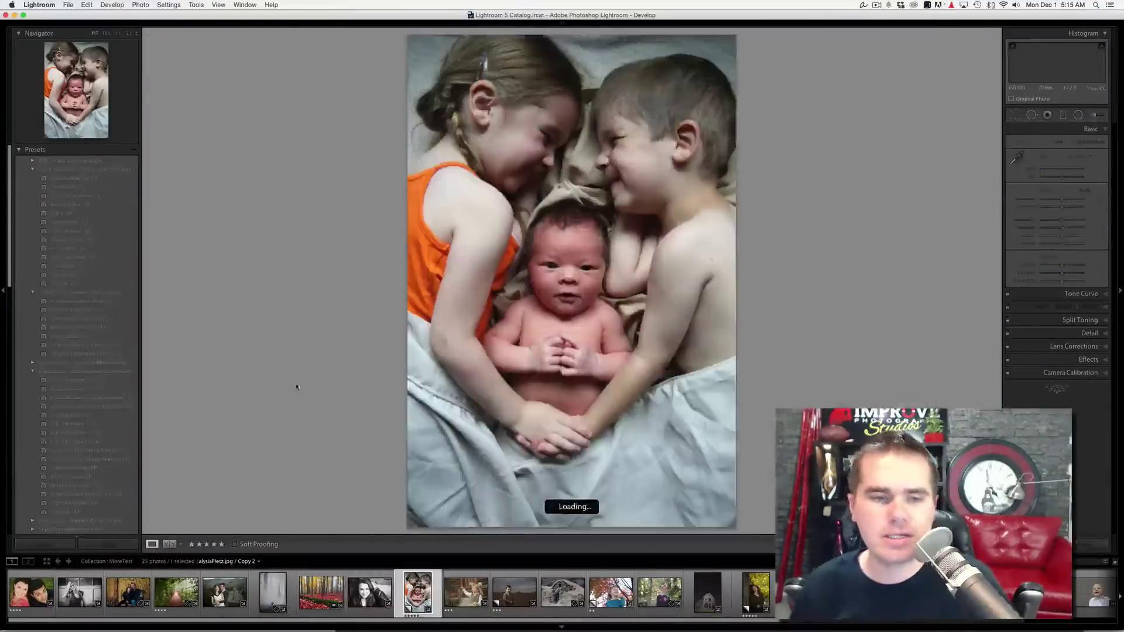
pyautogui.click(75, 179)
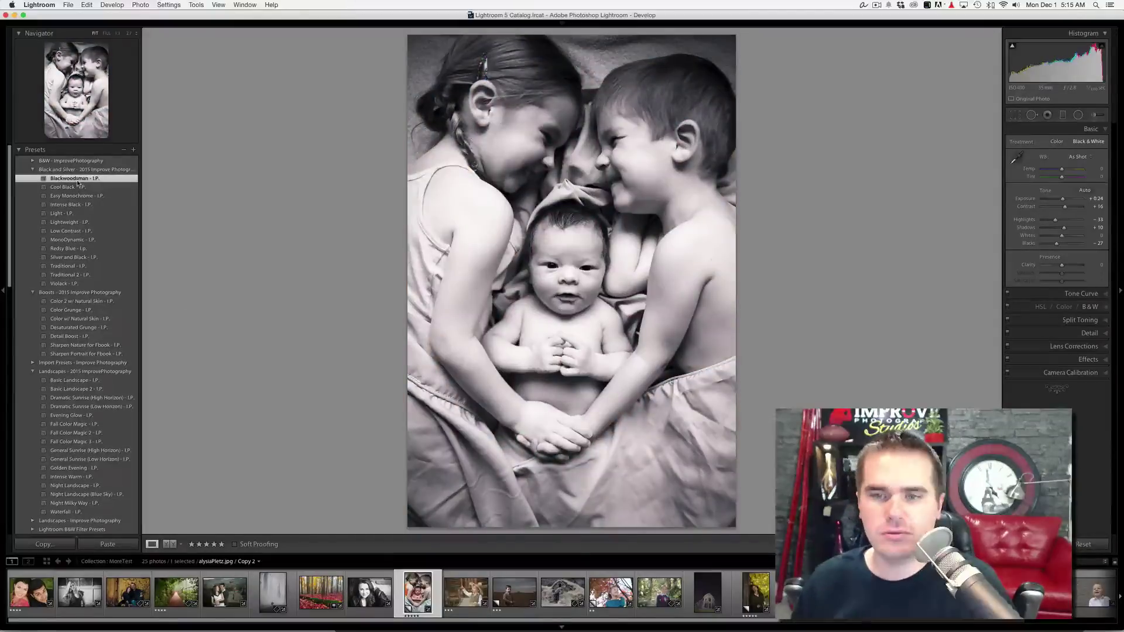
# Apply the Fading Light - I.P. retro preset to the photo of the pointing boy in the straw hat
pyautogui.press('Right')
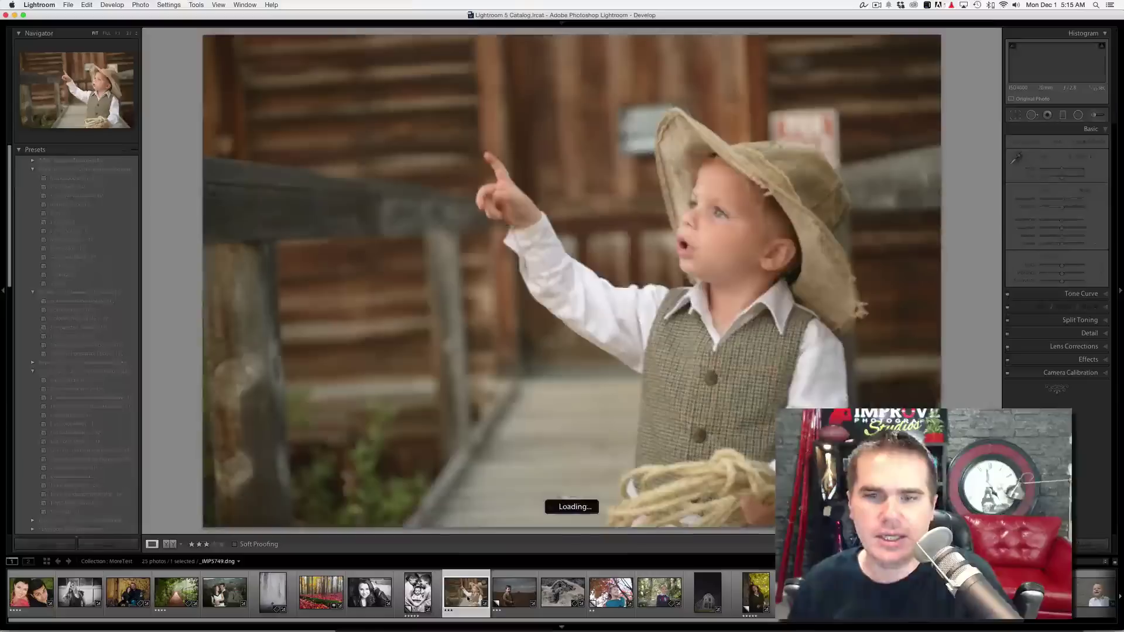
pyautogui.scroll(-15, 99, 380)
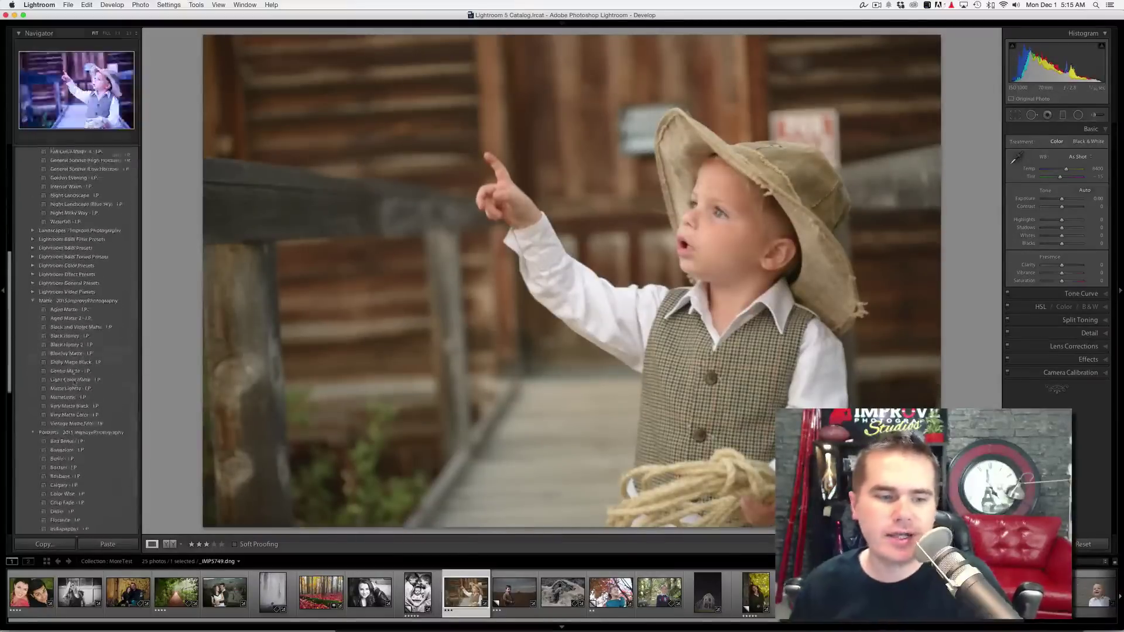
pyautogui.scroll(-10, 78, 367)
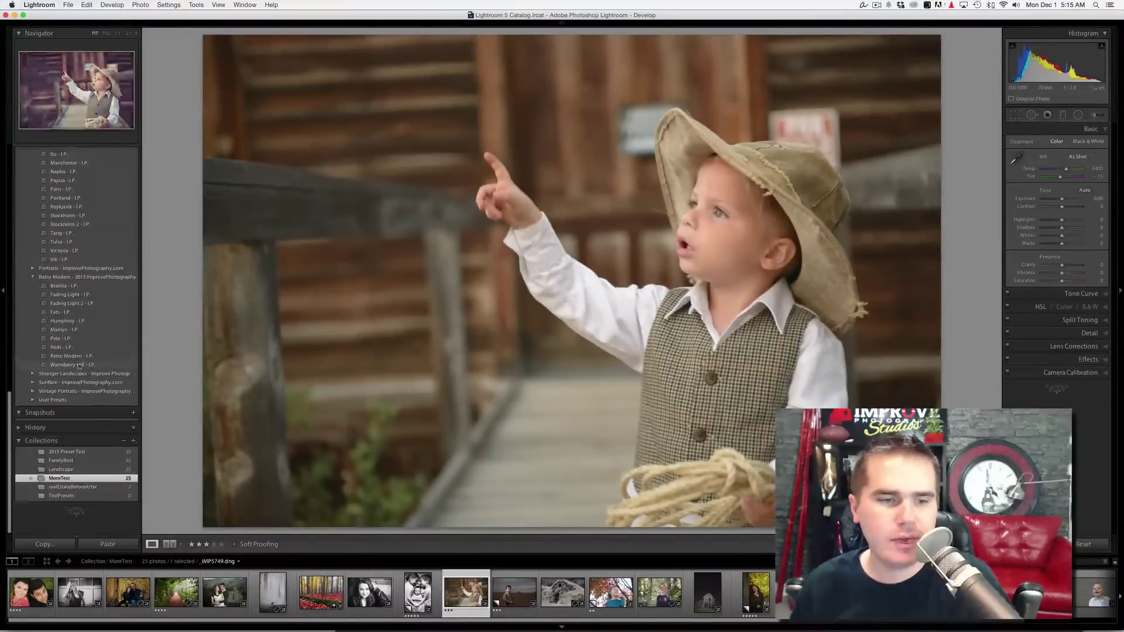
pyautogui.click(85, 296)
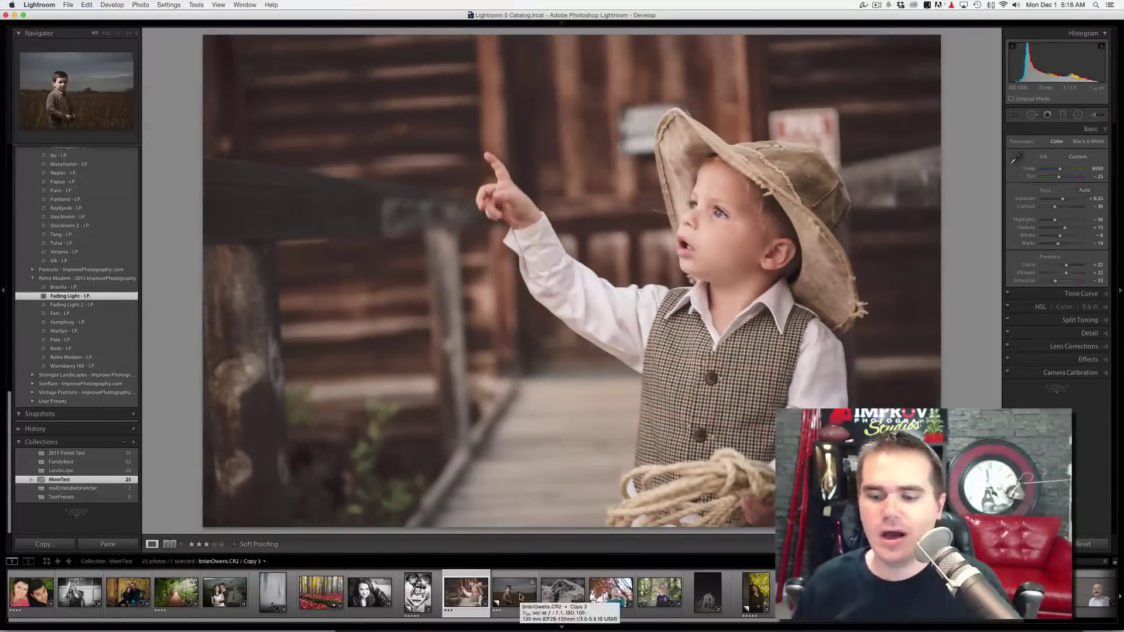
# Apply the Night Milky Way - I.P. landscape preset to the night barn photo, undo it to compare, and apply it again
pyautogui.click(706, 596)
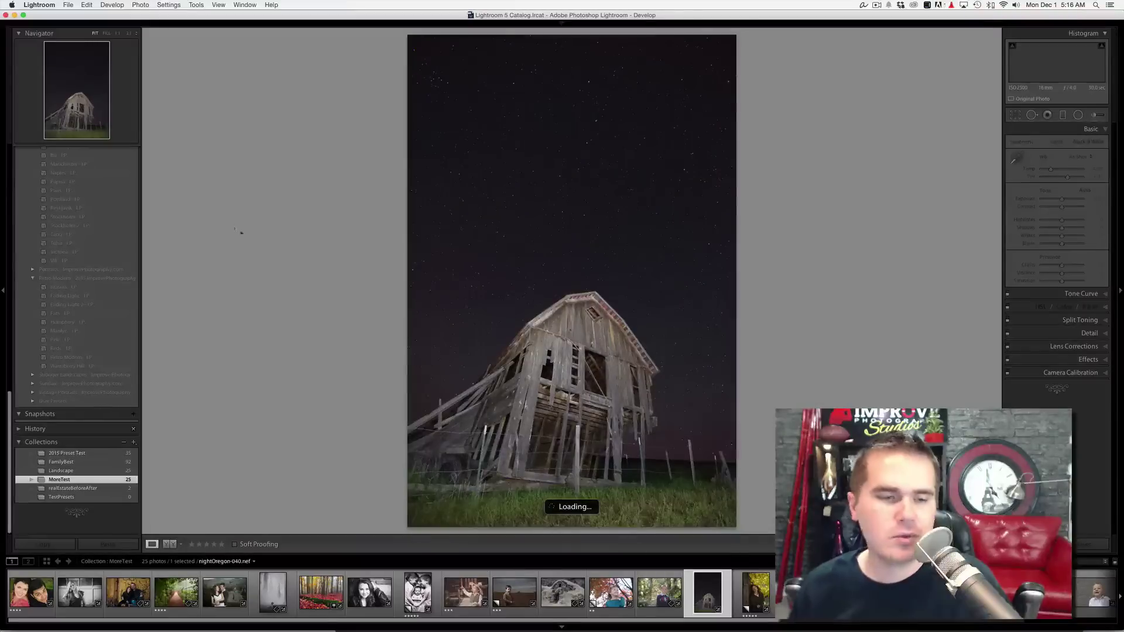
pyautogui.scroll(5, 113, 239)
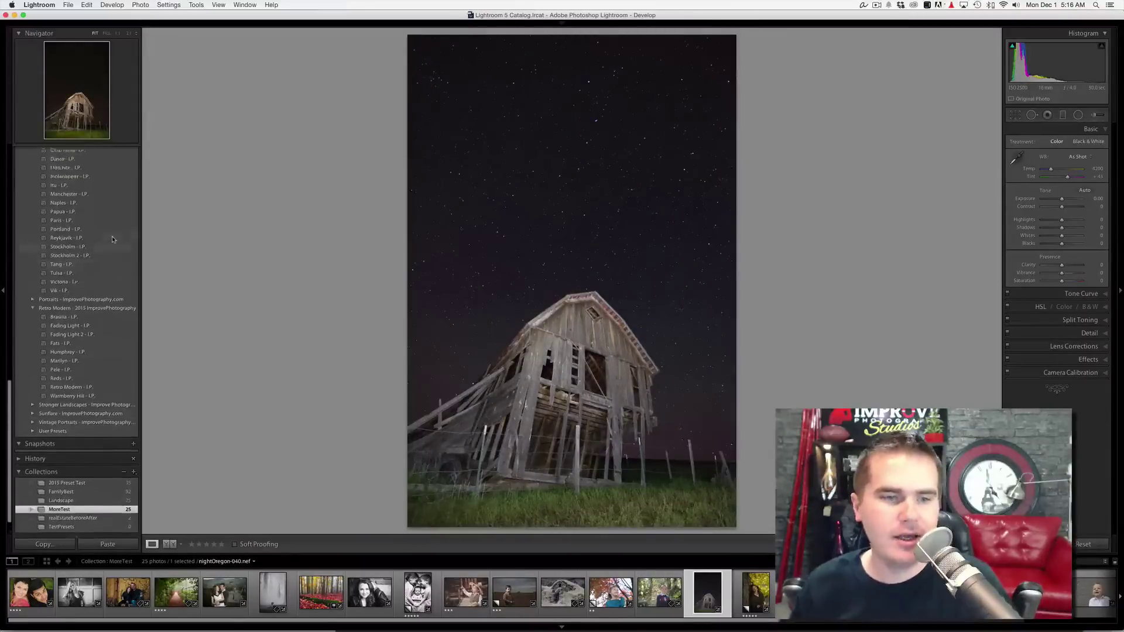
pyautogui.scroll(6, 113, 239)
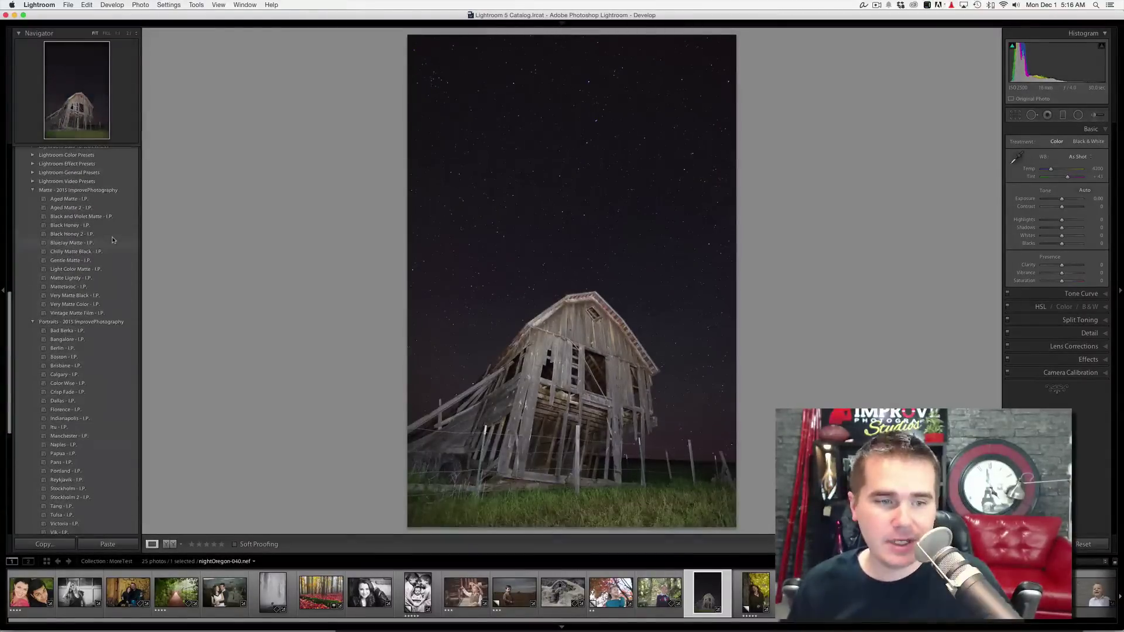
pyautogui.scroll(3, 113, 239)
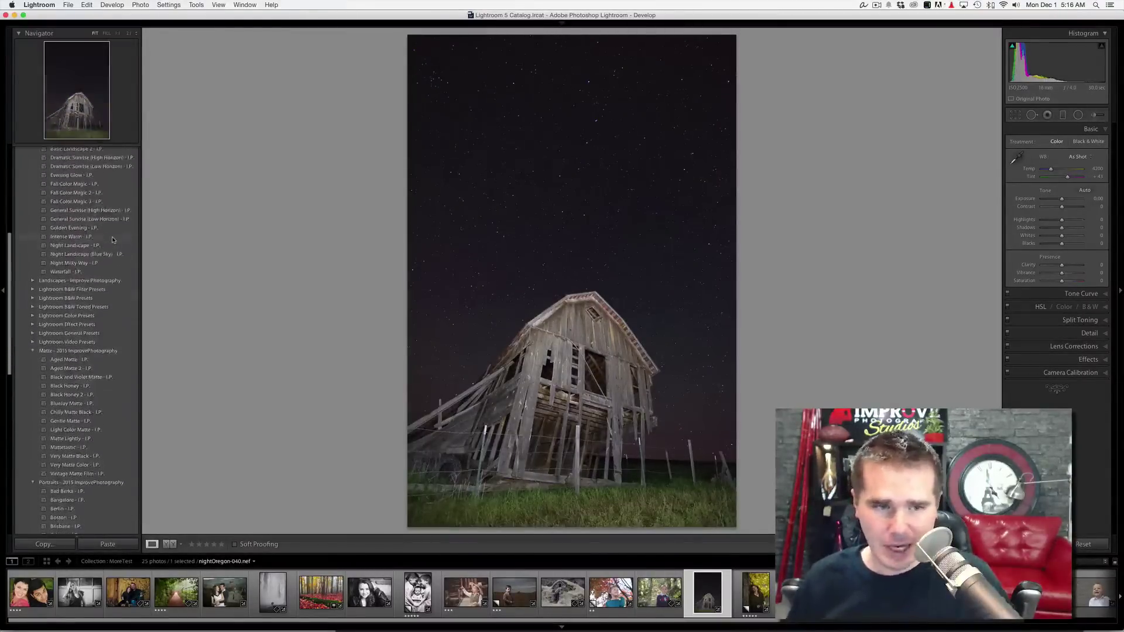
pyautogui.click(91, 264)
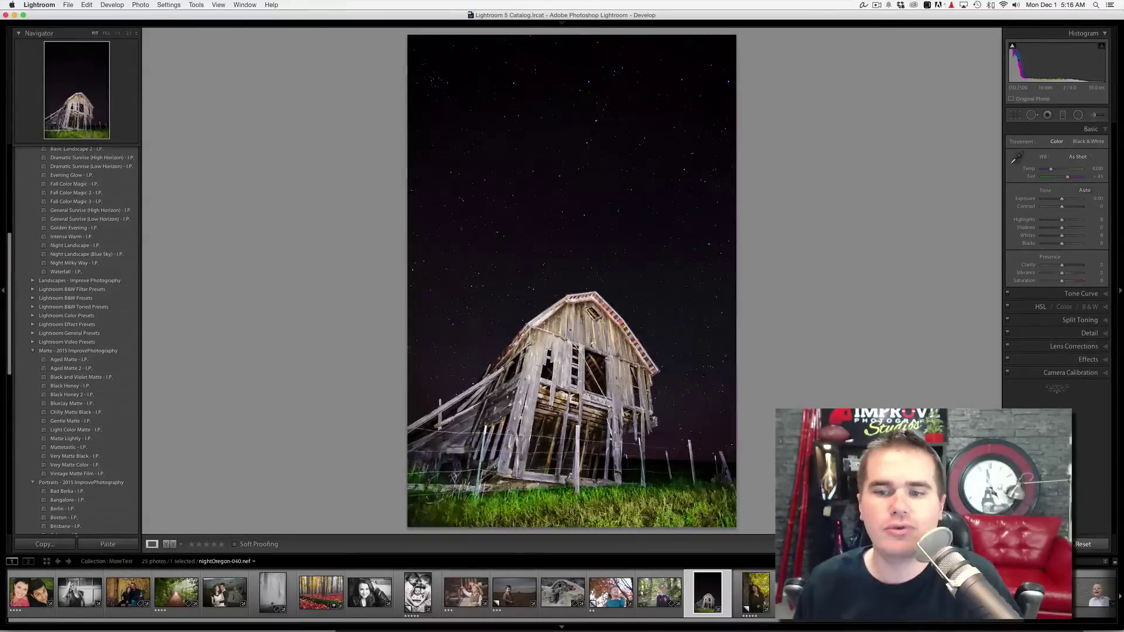
pyautogui.press('super+z')
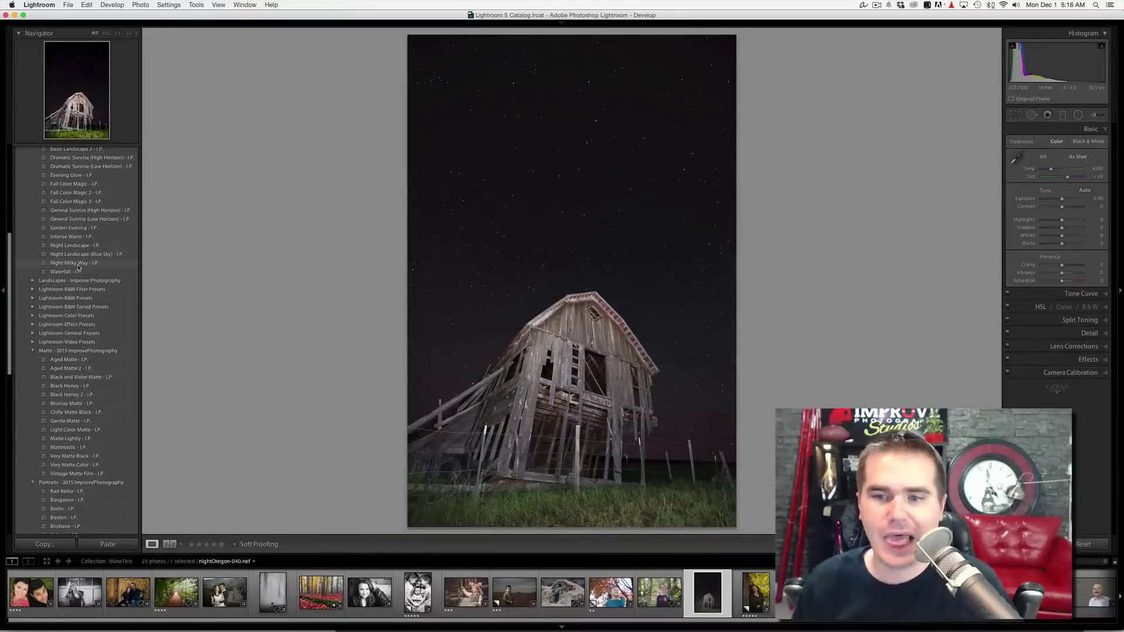
pyautogui.click(75, 264)
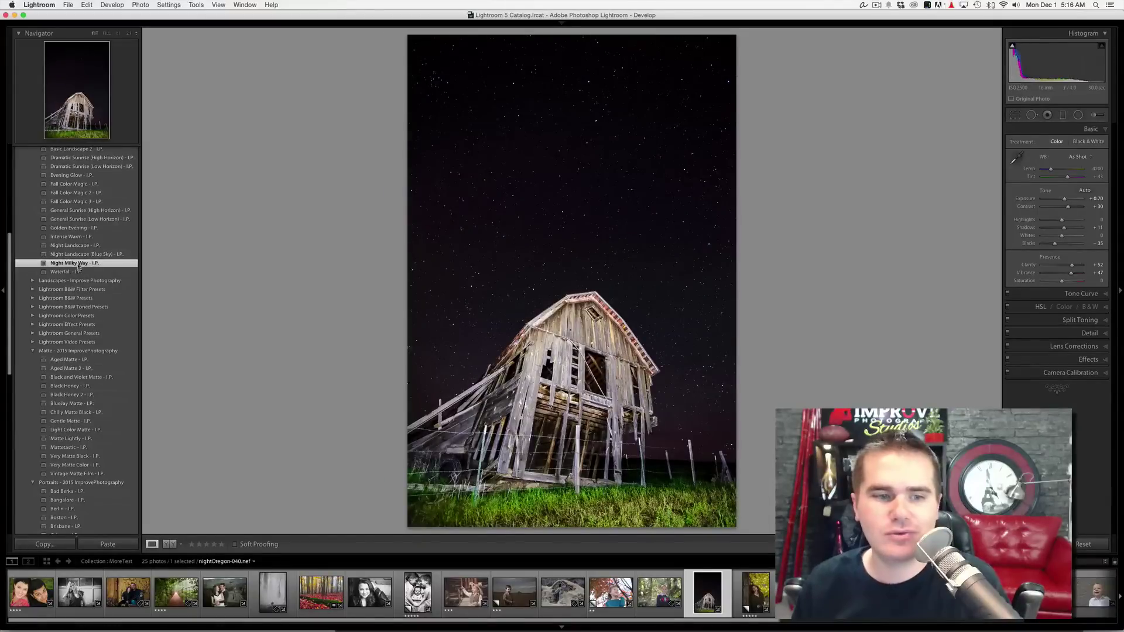
# Try the Night Landscape (Blue Sky) and Night Landscape presets on the barn photo, then return to Night Milky Way
pyautogui.click(80, 255)
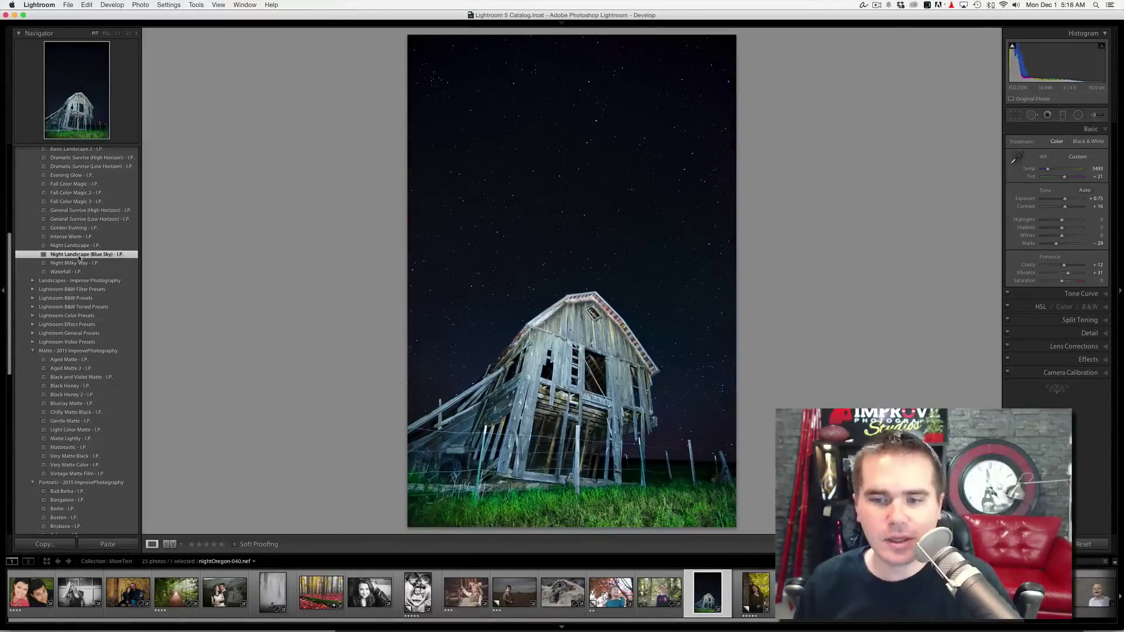
pyautogui.click(78, 246)
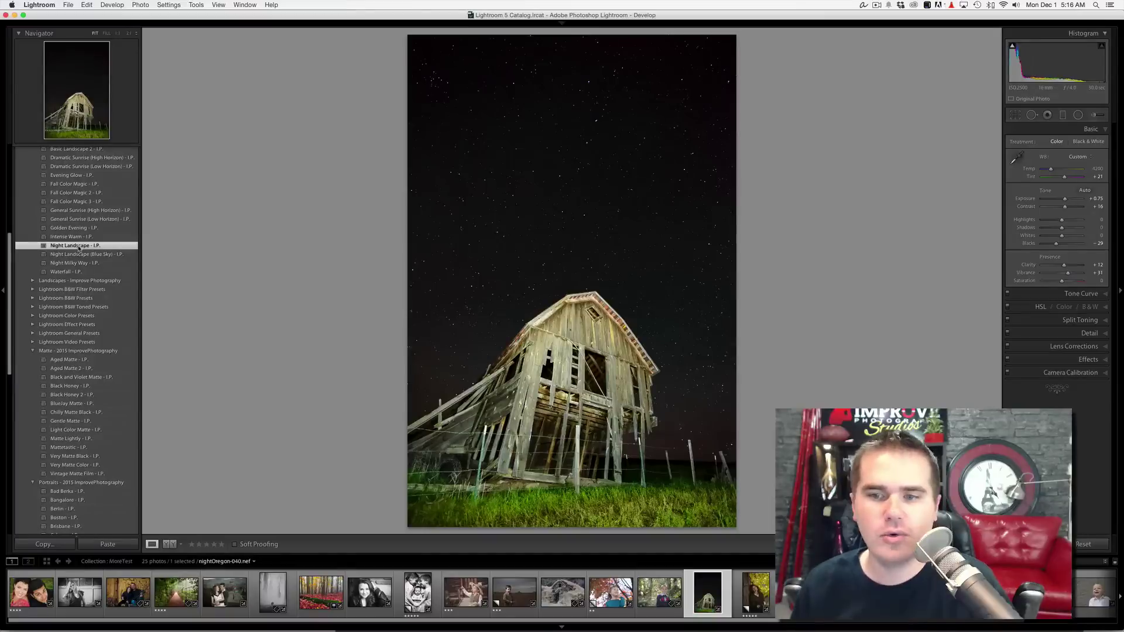
pyautogui.click(75, 264)
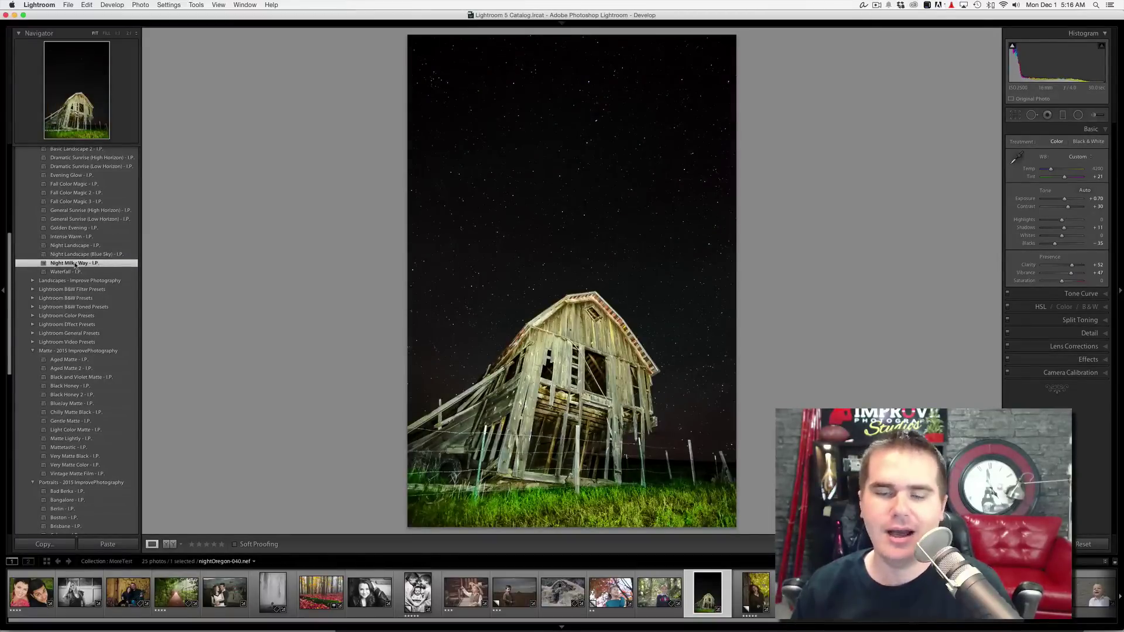
# Reset all adjustments on the barn photo and apply the Night Milky Way - I.P. preset from the original
pyautogui.click(1084, 545)
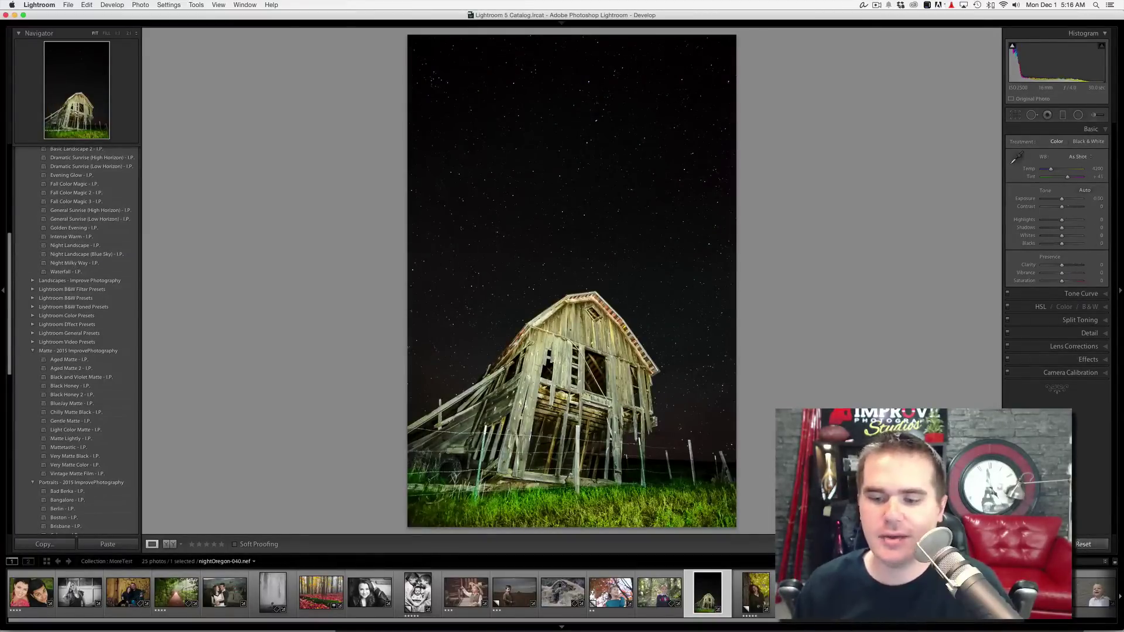
pyautogui.click(76, 264)
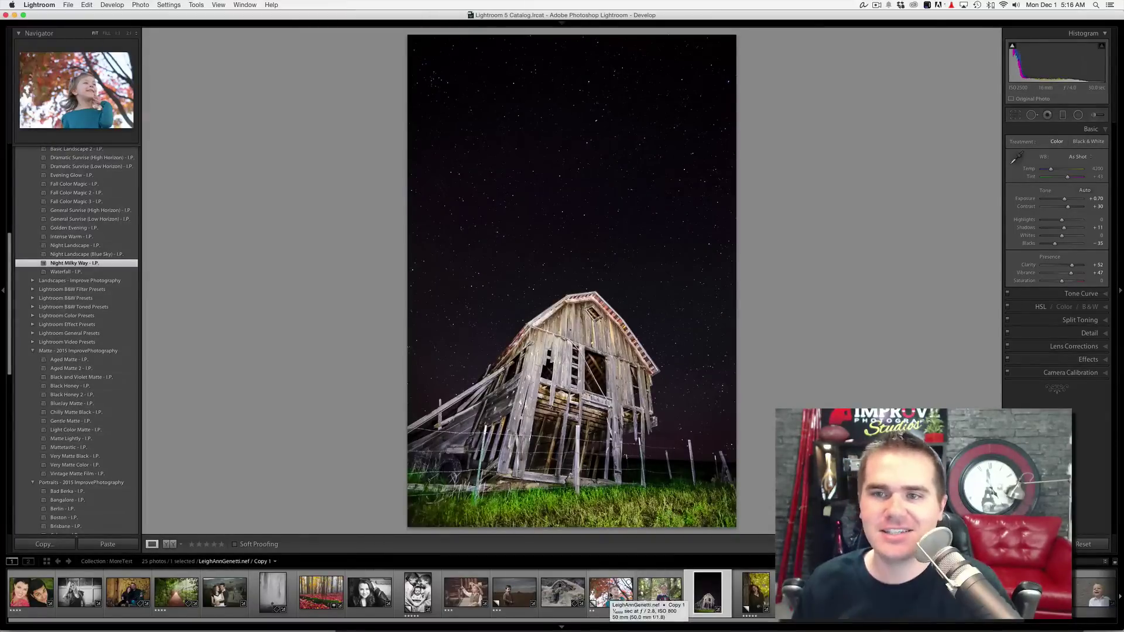
# Apply the Bangalore - I.P. portrait preset to the forest photo of the boy in the argyle sweater
pyautogui.click(659, 594)
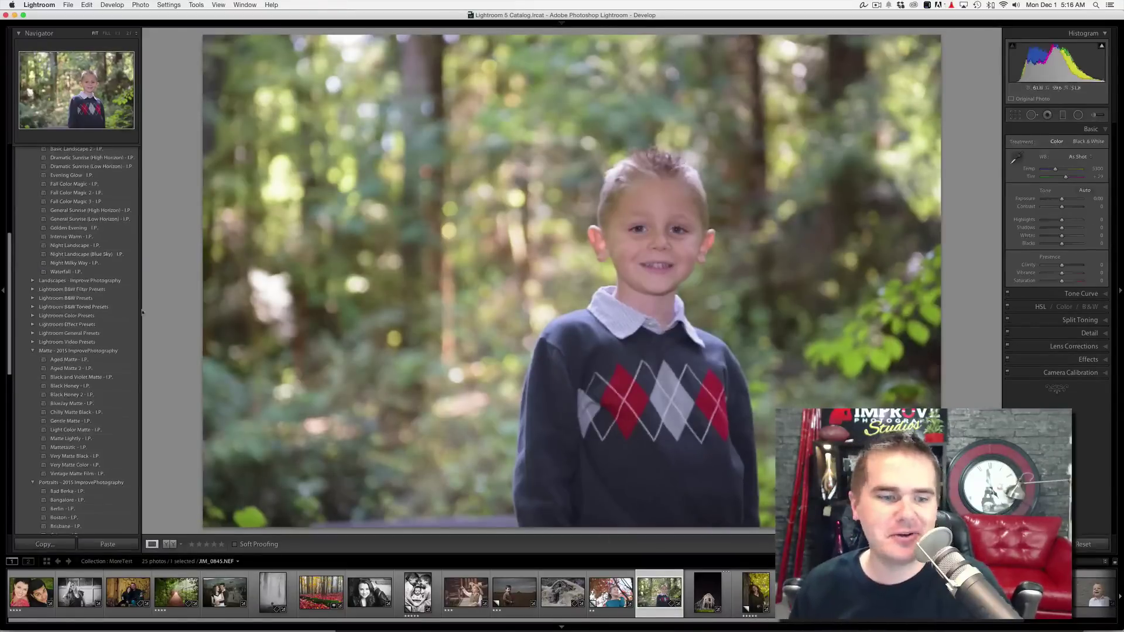
pyautogui.scroll(-10, 103, 276)
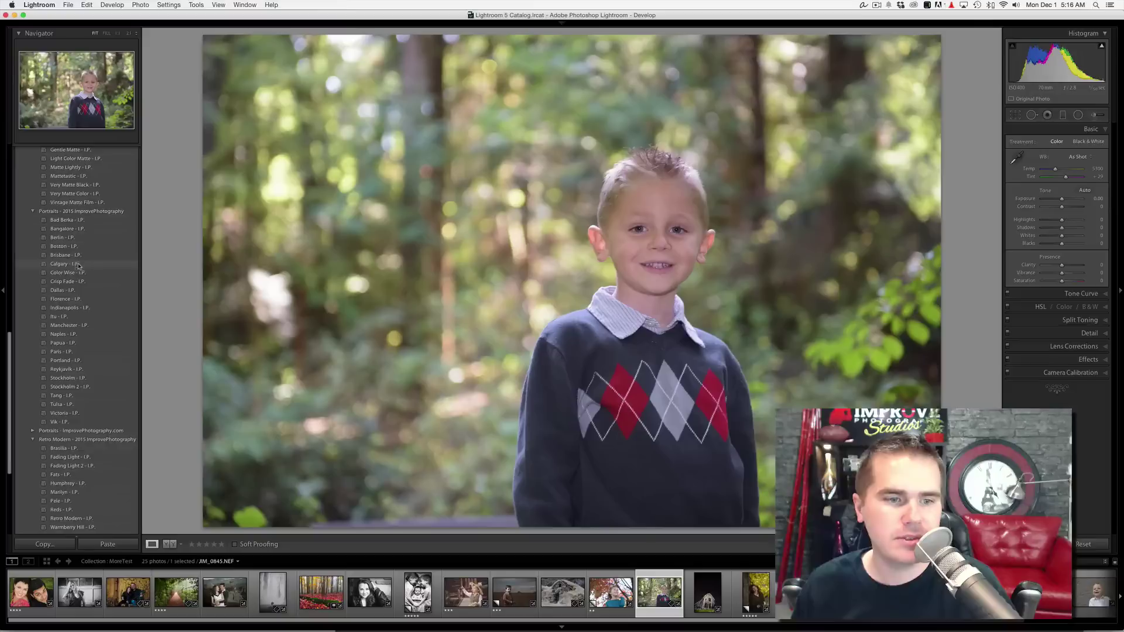
pyautogui.click(69, 229)
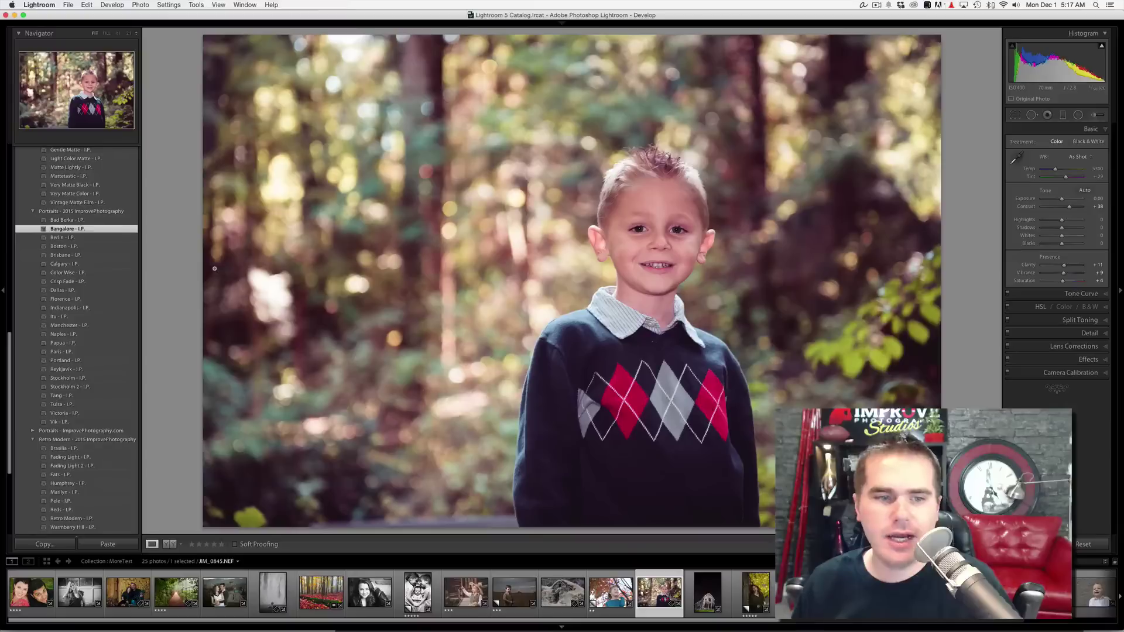
# Add the Sharpen Portrait for Fbook - I.P. boost preset to the boy's portrait and check the sweater detail up close
pyautogui.scroll(5, 99, 242)
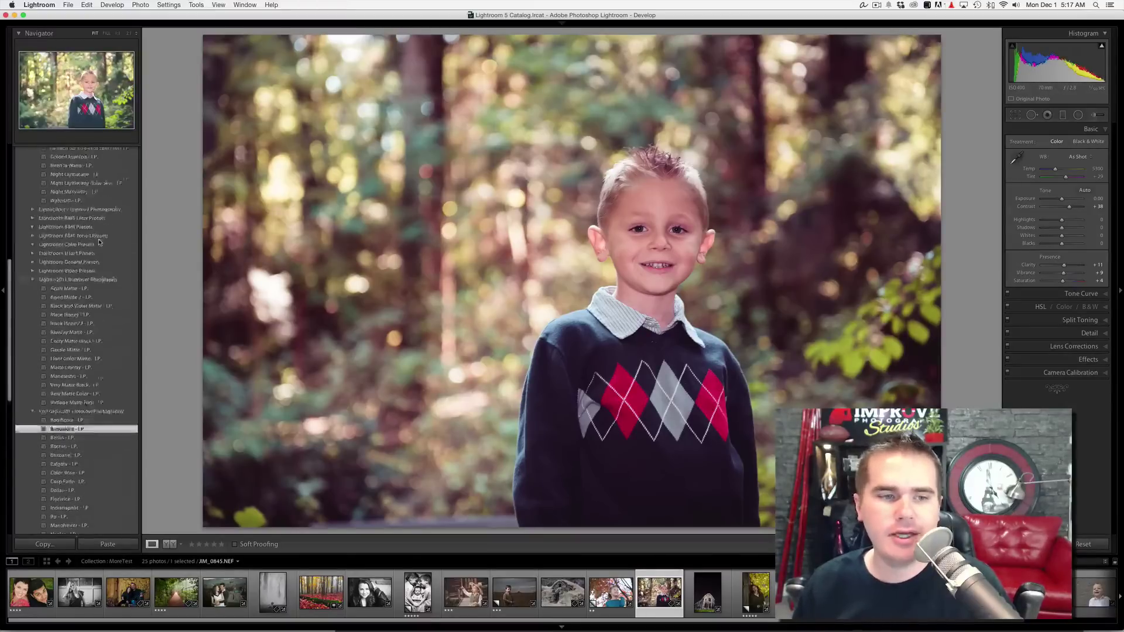
pyautogui.scroll(7, 99, 242)
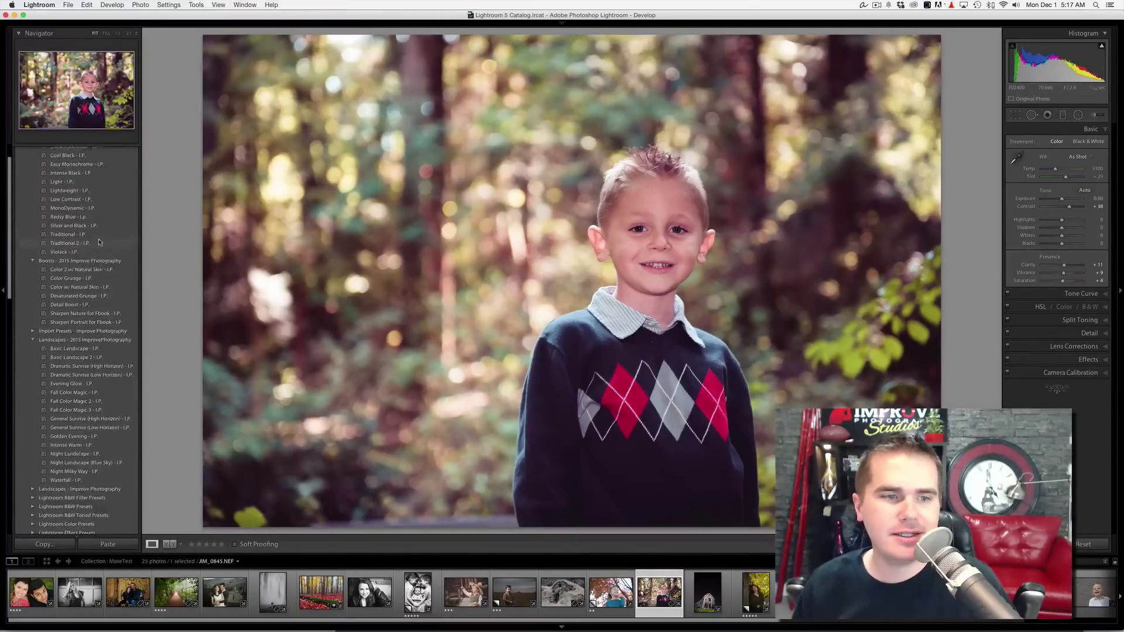
pyautogui.scroll(-2, 99, 241)
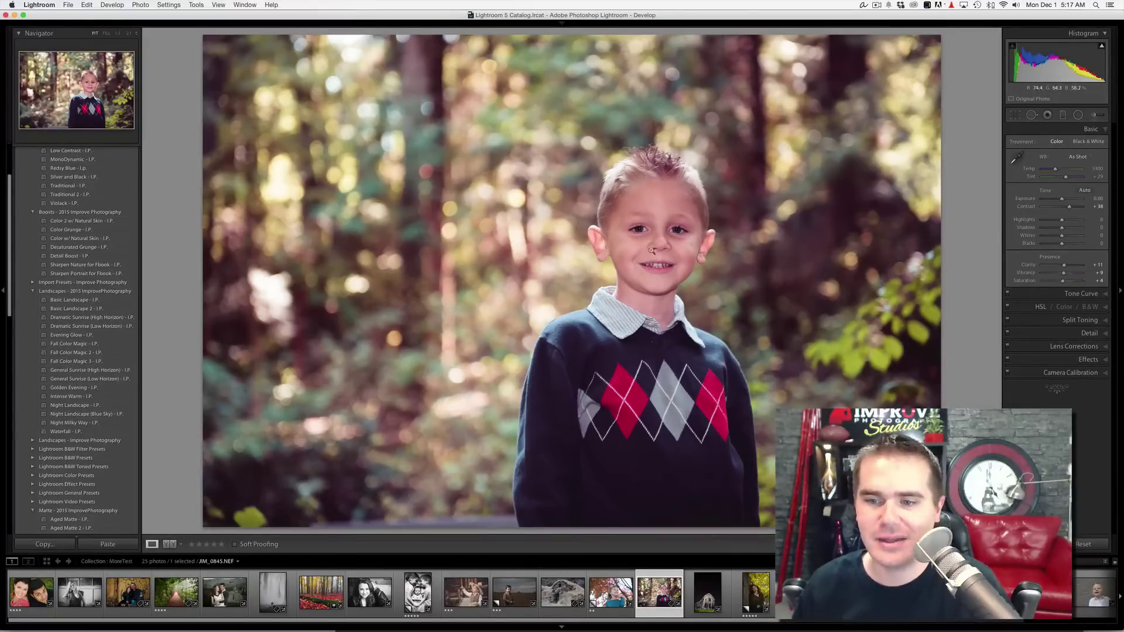
pyautogui.click(627, 333)
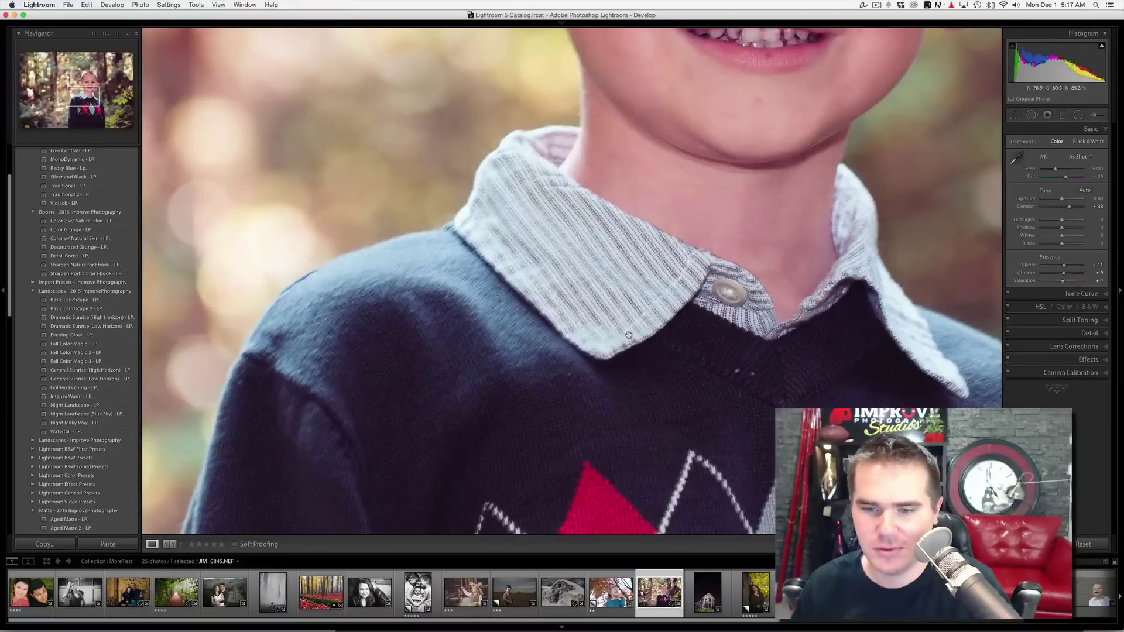
pyautogui.moveTo(657, 380); pyautogui.dragTo(477, 236)
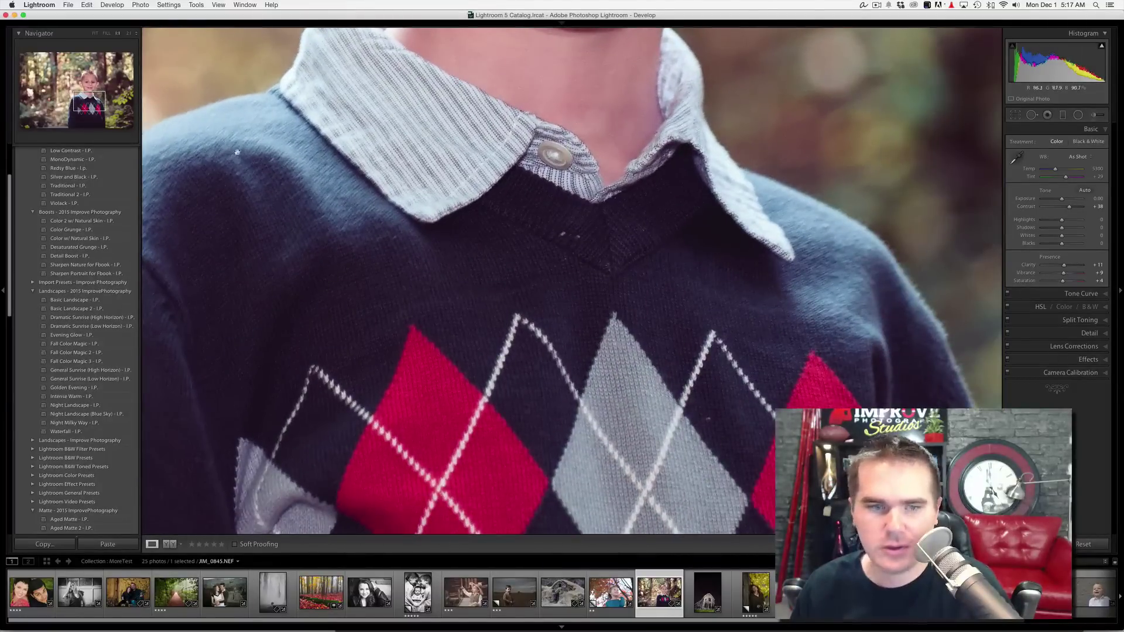
pyautogui.click(101, 274)
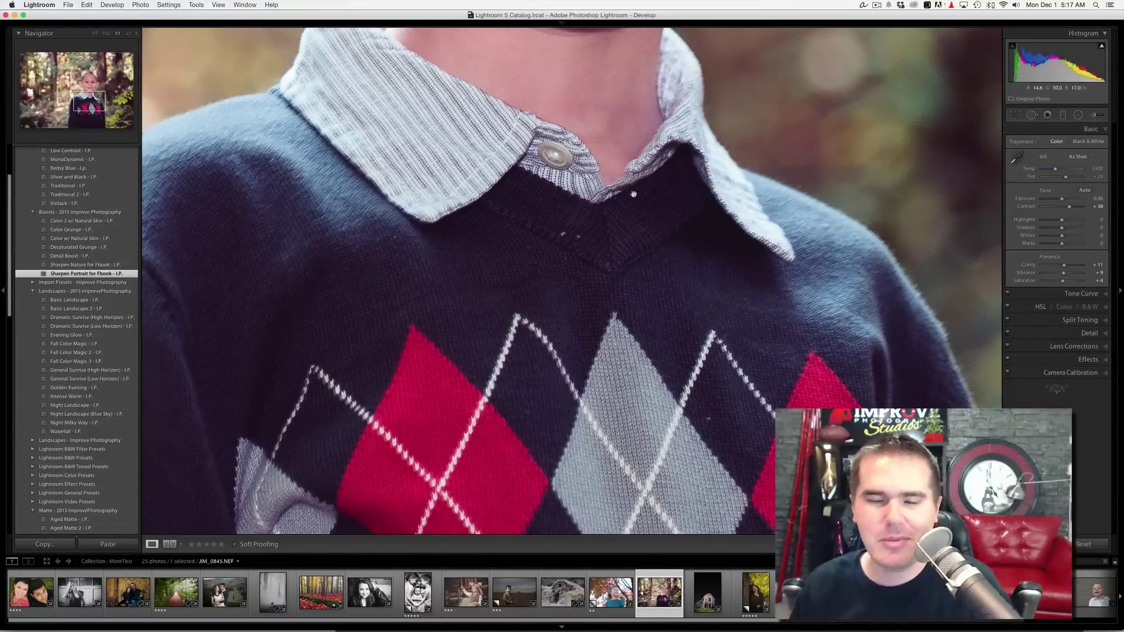
pyautogui.click(575, 236)
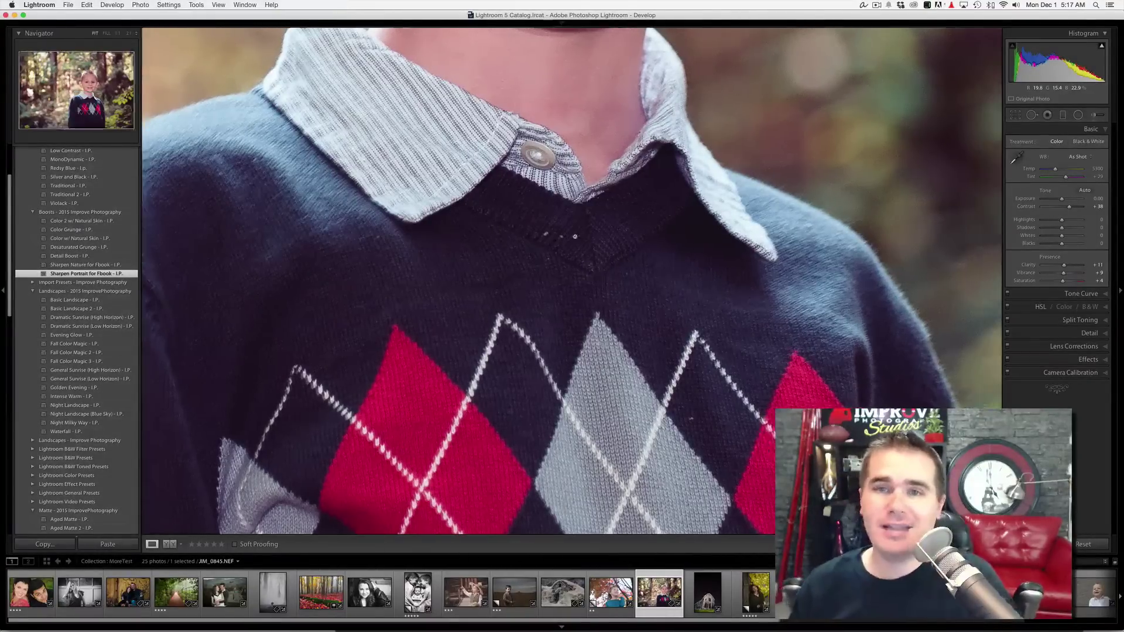